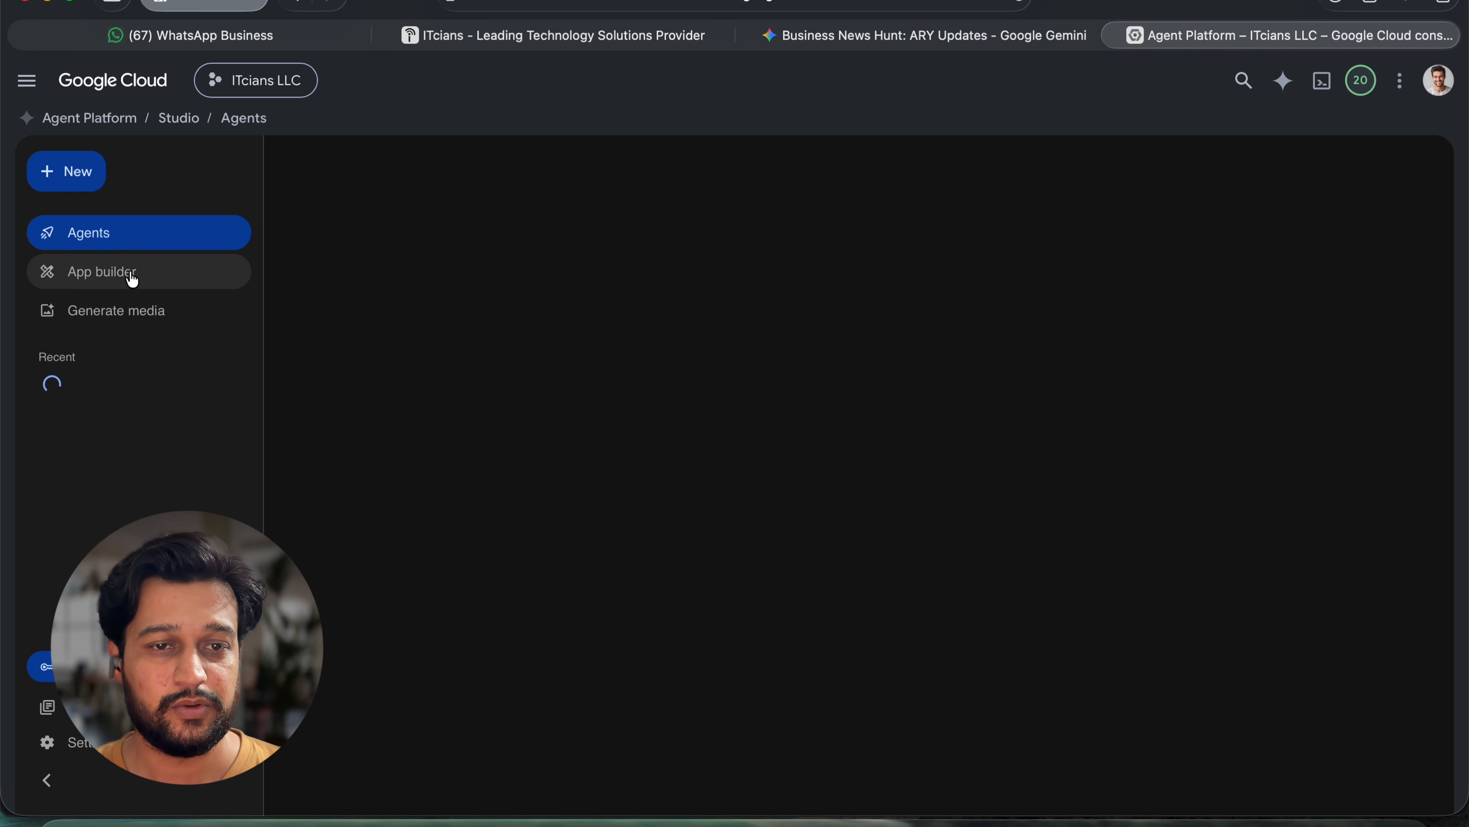
Create a new agent in the Studio's Agents section
{"action": "left_click", "coordinate": [108, 238]}
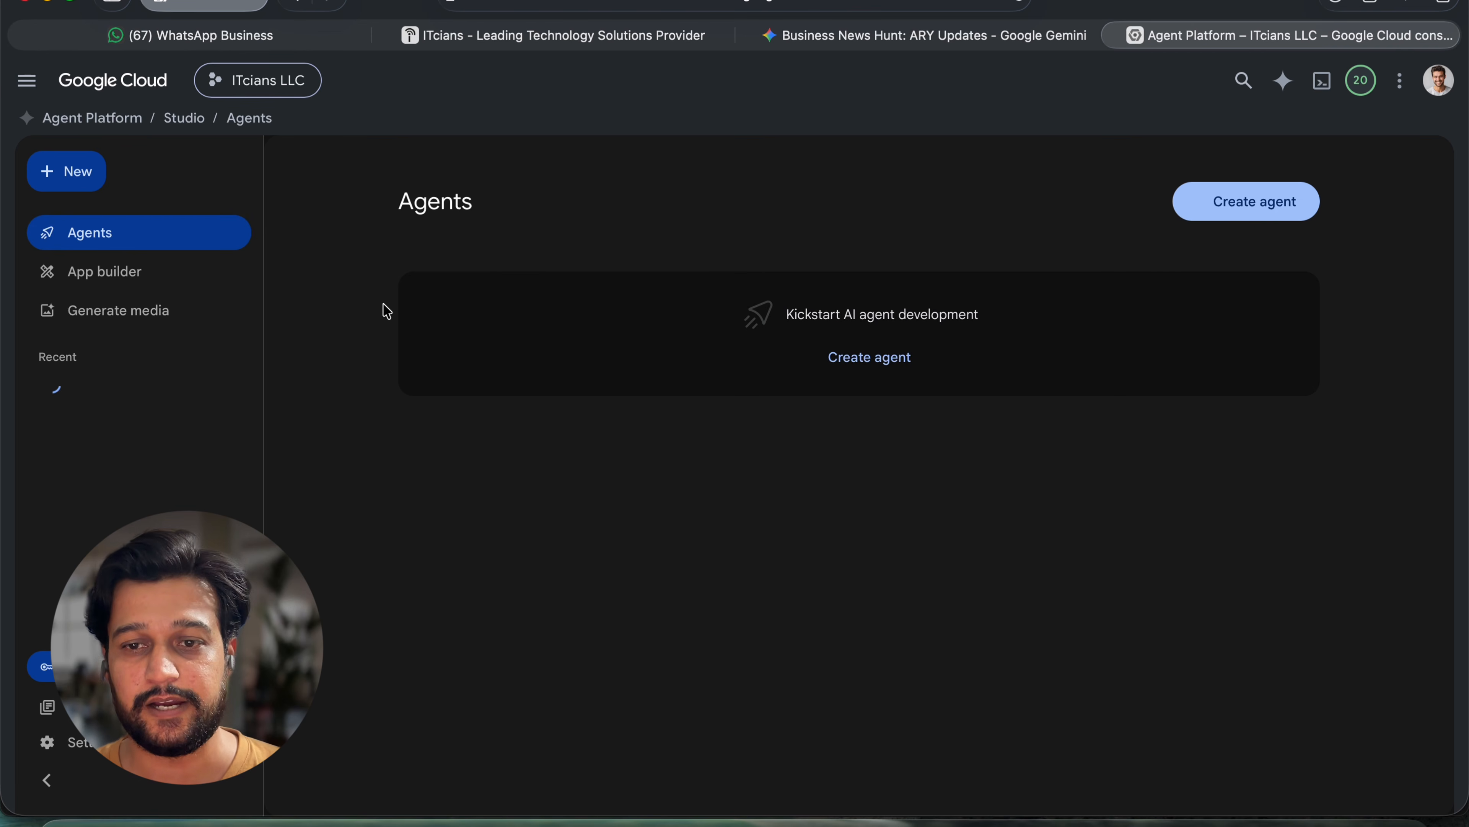
{"action": "left_click", "coordinate": [874, 368]}
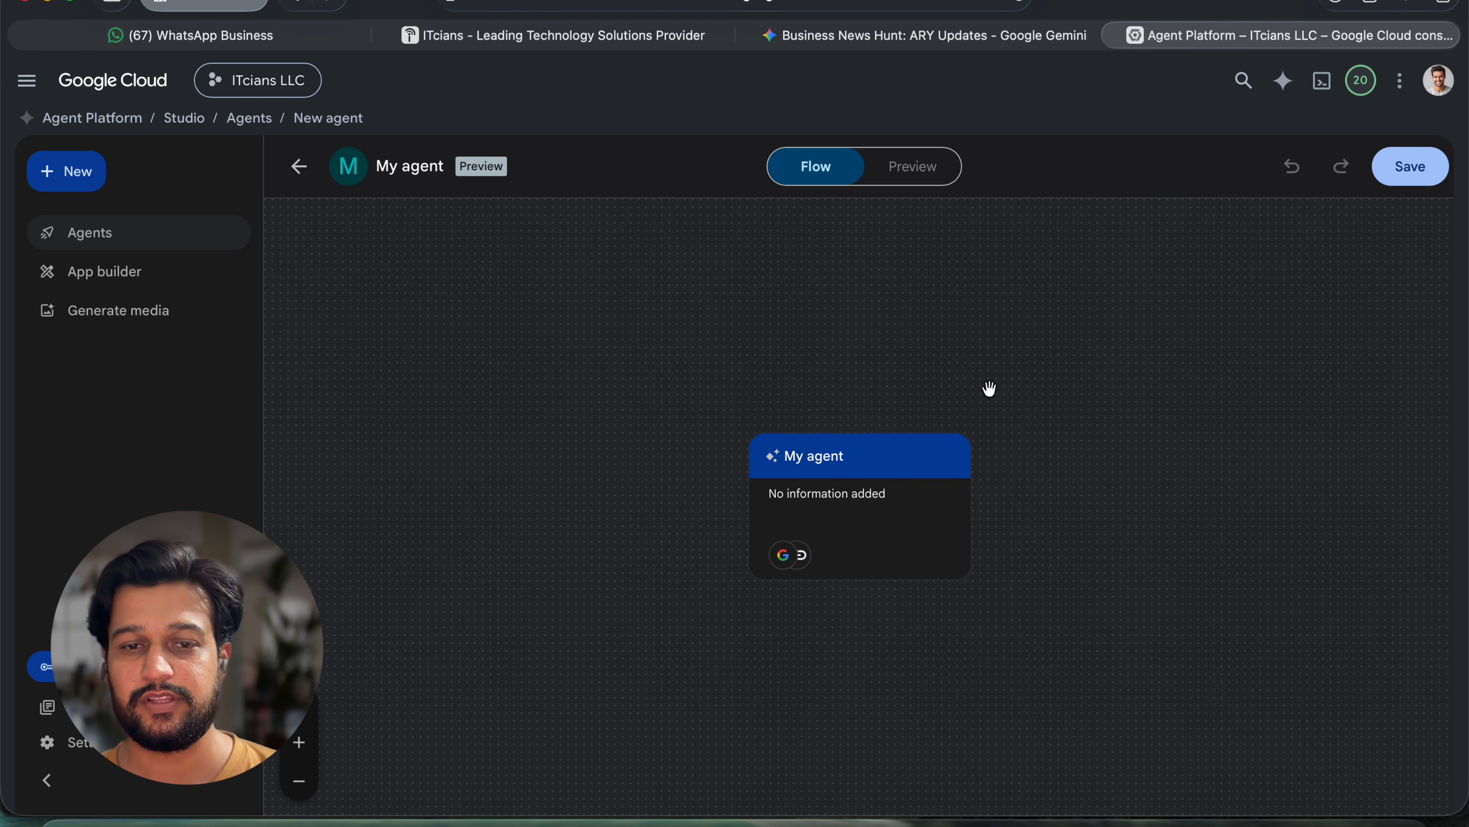
{"action": "scroll", "coordinate": [989, 394], "scroll_direction": "down", "scroll_amount": 2}
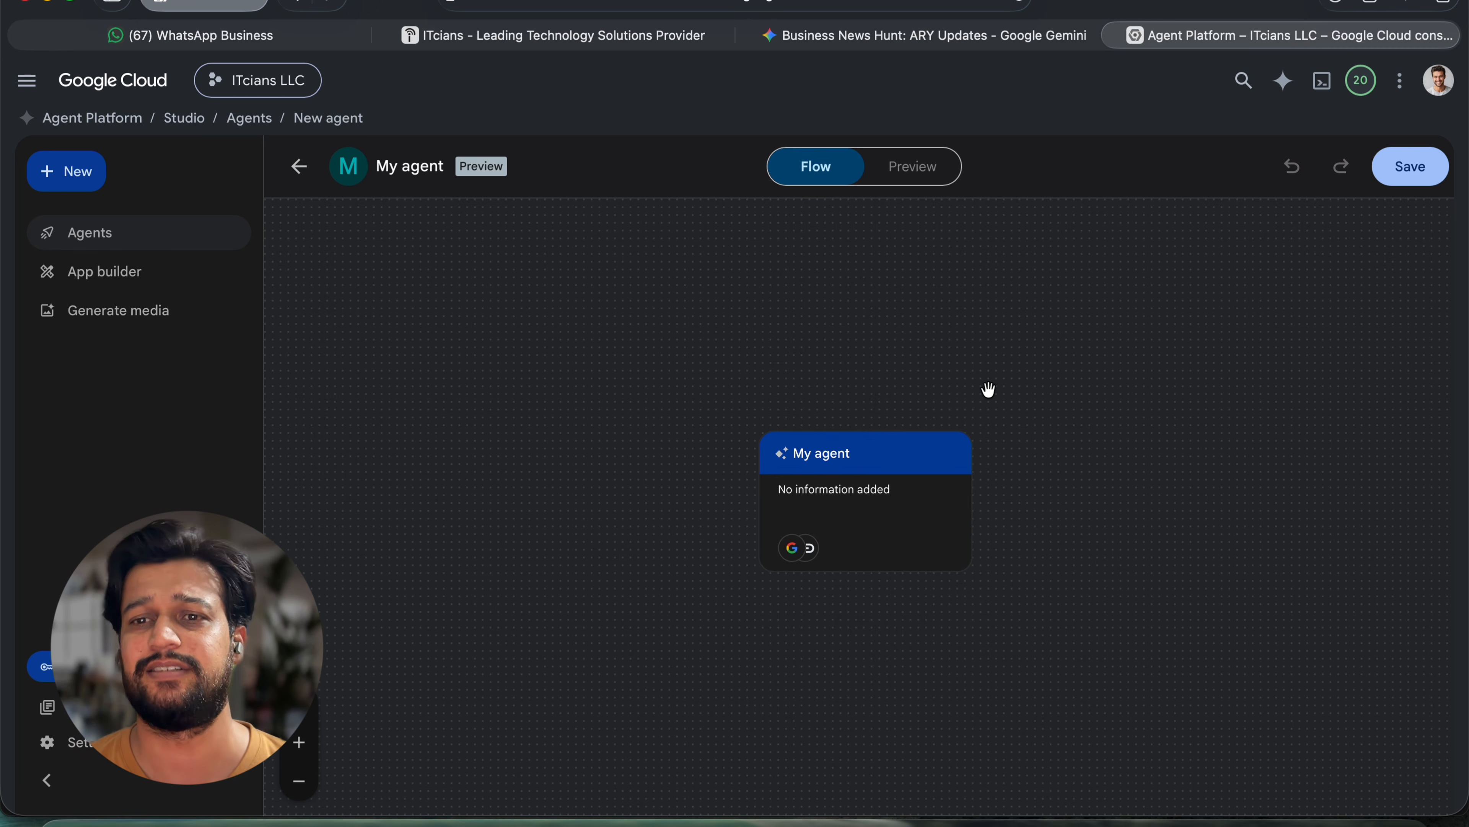
Check the news-hunting prompt in the Gemini chat, return to Google Cloud, and name the new agent "News Hunter"
{"action": "left_click", "coordinate": [925, 36]}
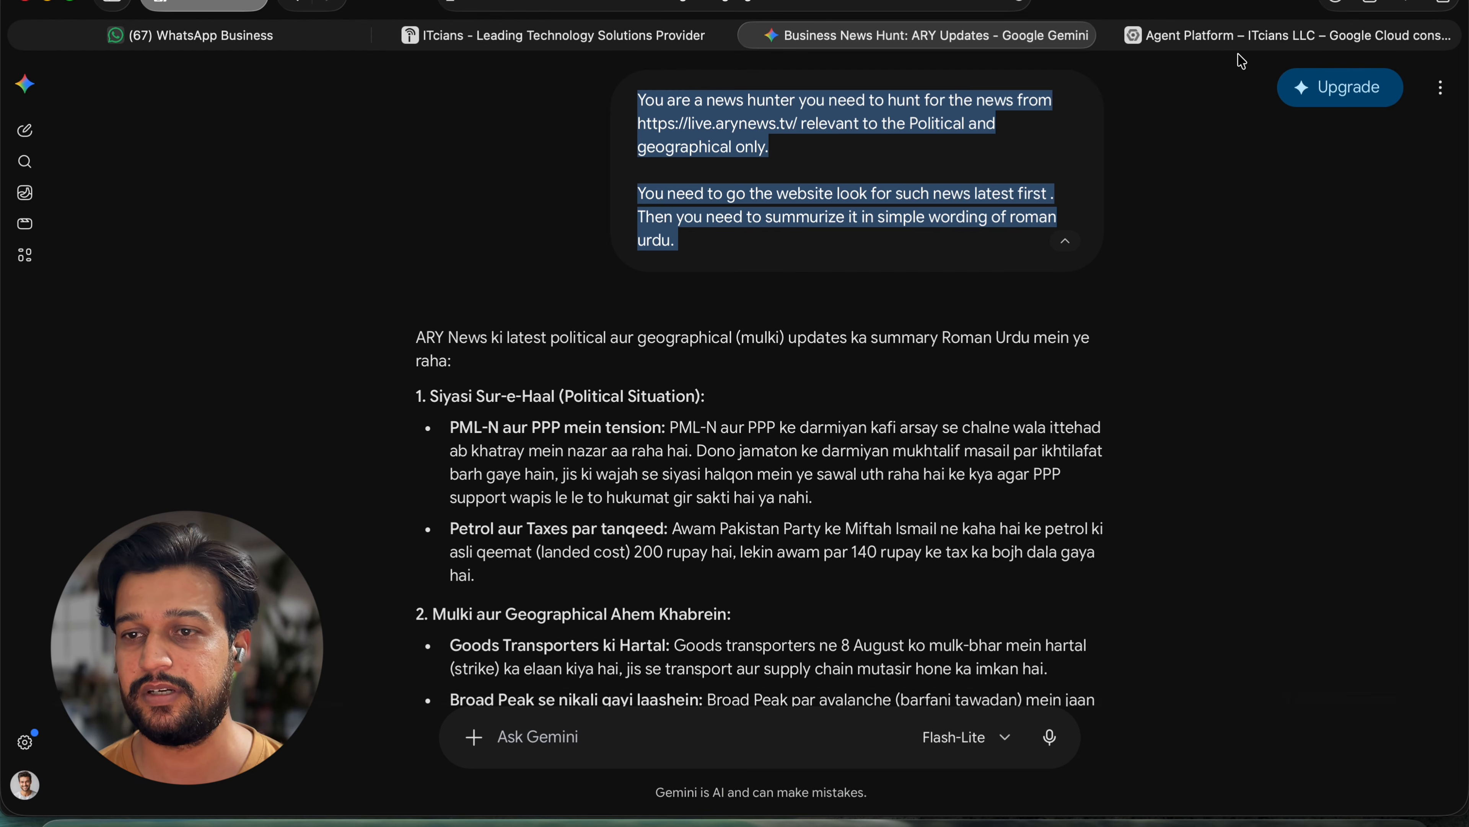
{"action": "left_click", "coordinate": [1243, 37]}
{"action": "left_click", "coordinate": [872, 515]}
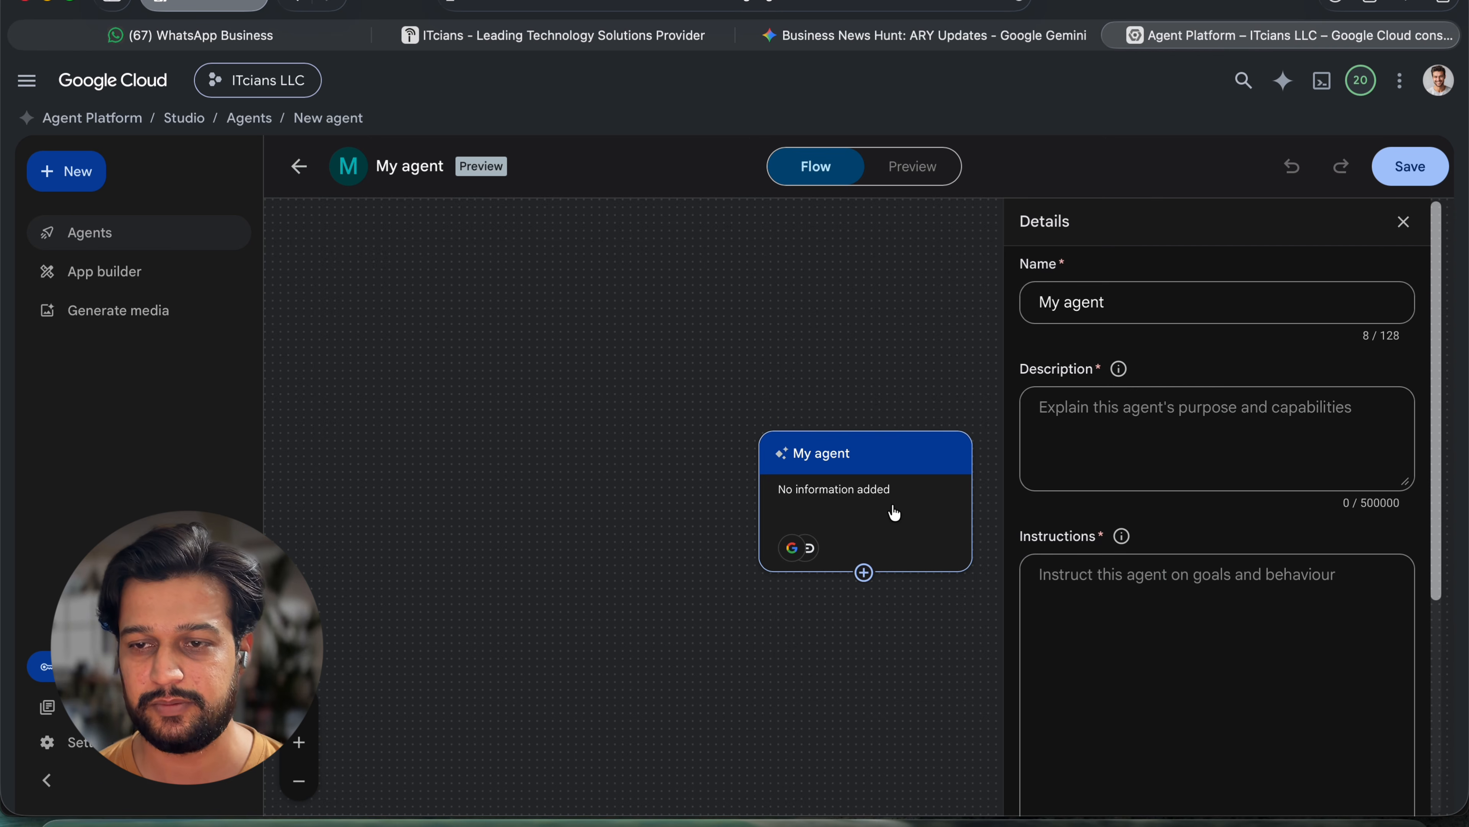
{"action": "triple_click", "coordinate": [1176, 319]}
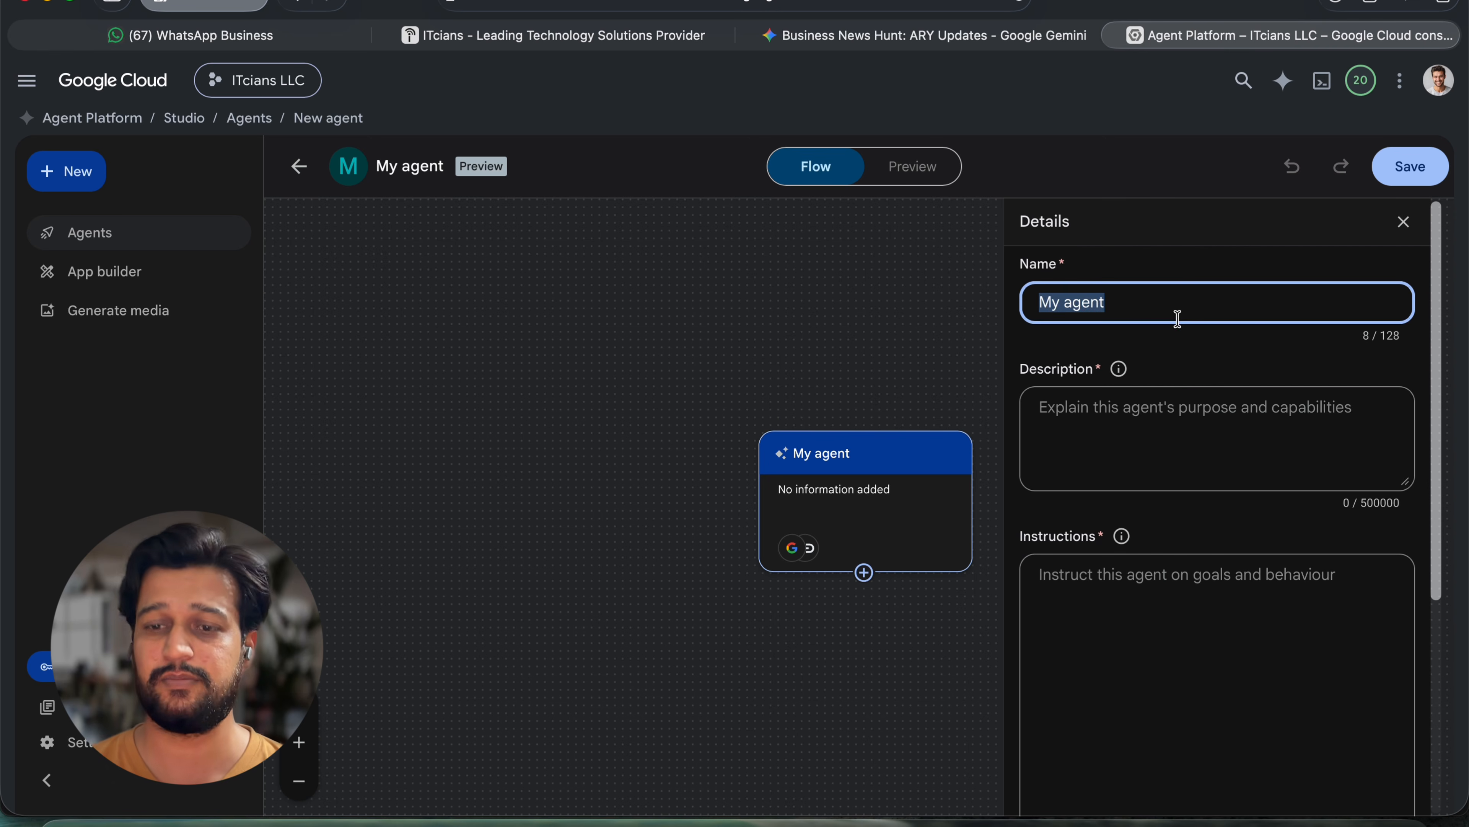
{"action": "type", "text": "News Hunter"}
Paste the news-hunting prompt as the agent's description and delete the source website and topic clause after "news"
{"action": "left_click", "coordinate": [1171, 424]}
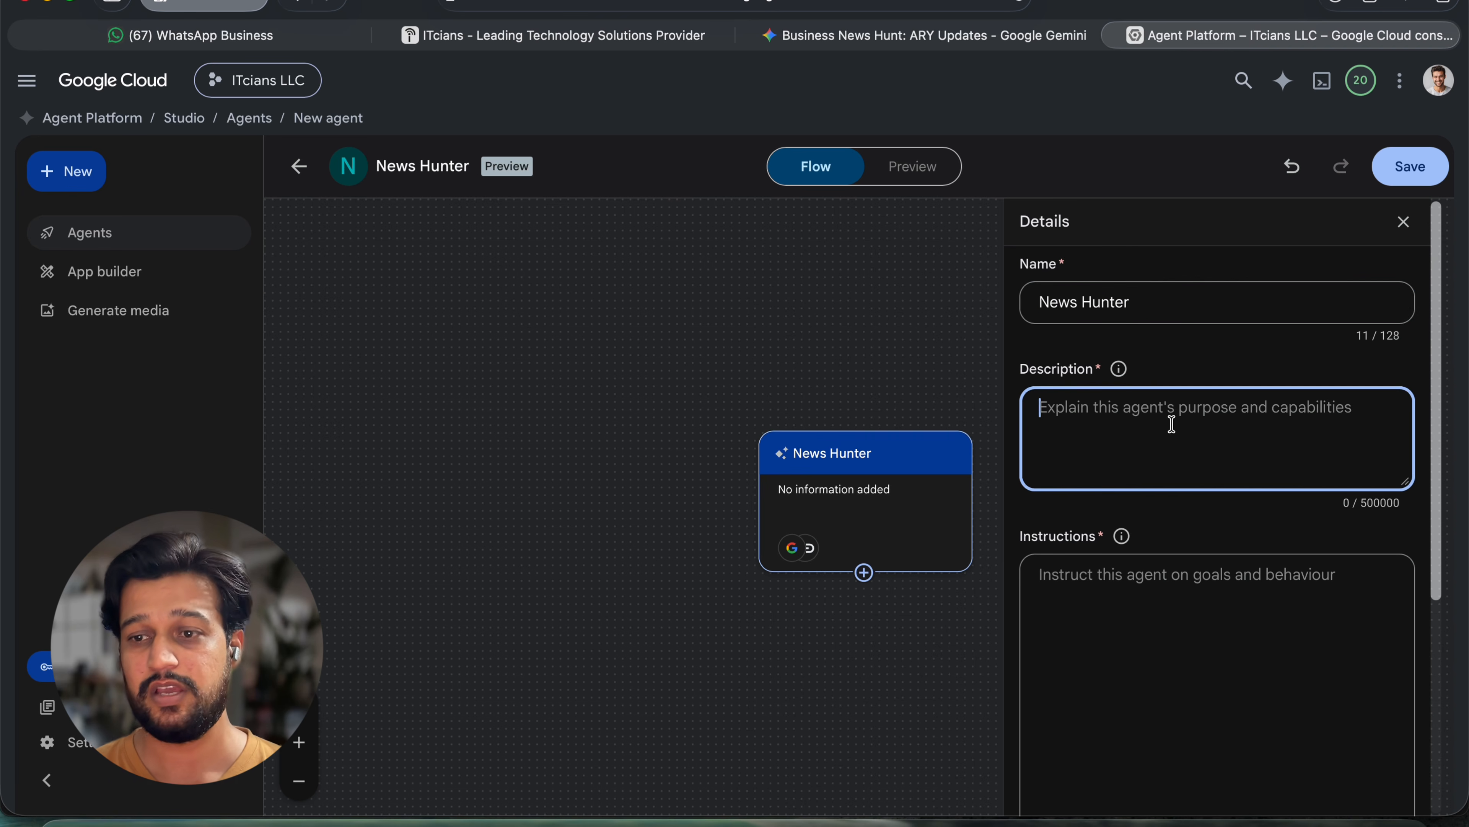
{"action": "key", "text": "super+v"}
{"action": "scroll", "coordinate": [1204, 463], "scroll_direction": "up", "scroll_amount": 3}
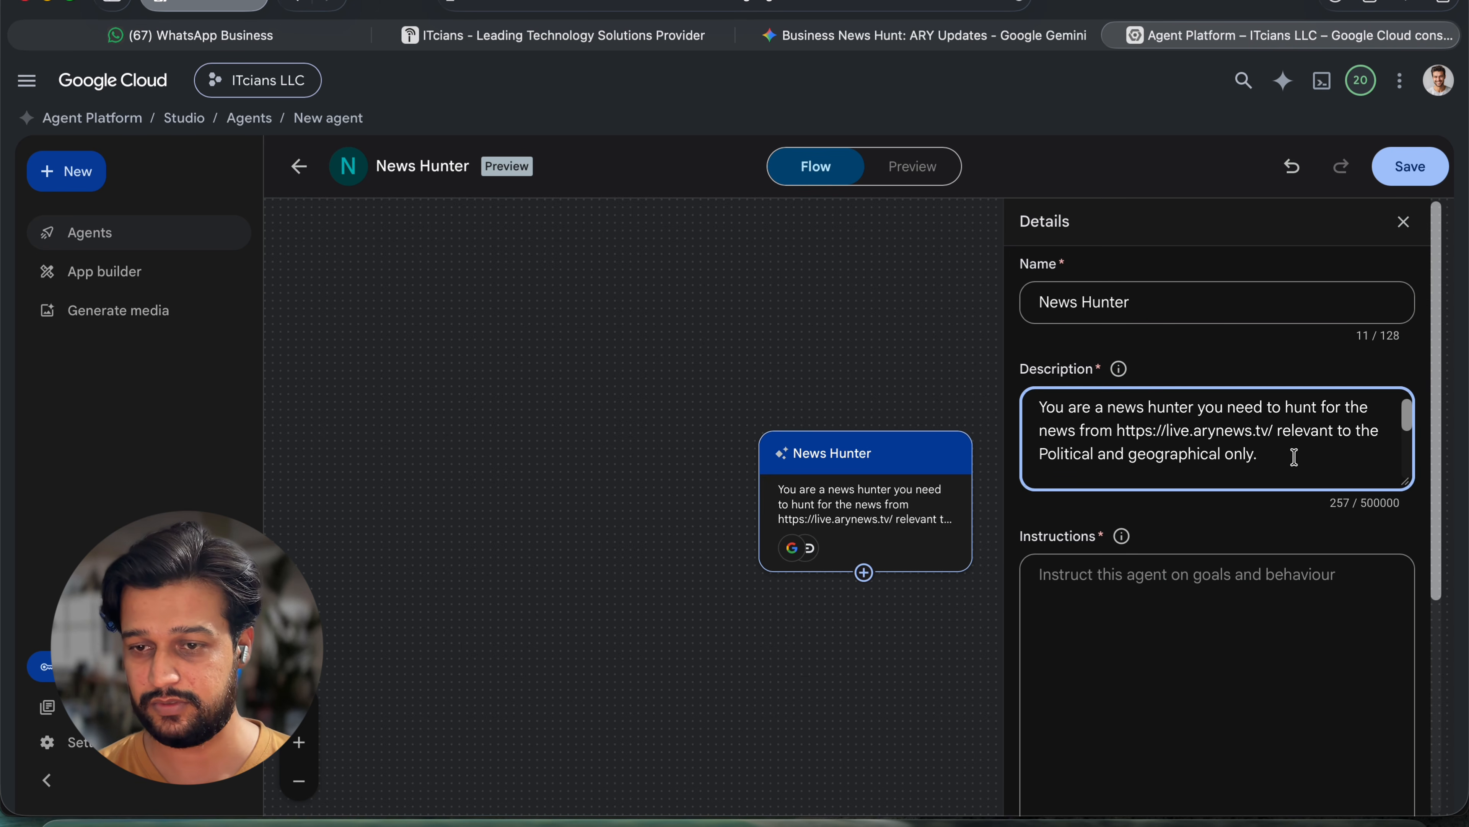
{"action": "scroll", "coordinate": [1208, 460], "scroll_direction": "down", "scroll_amount": 1}
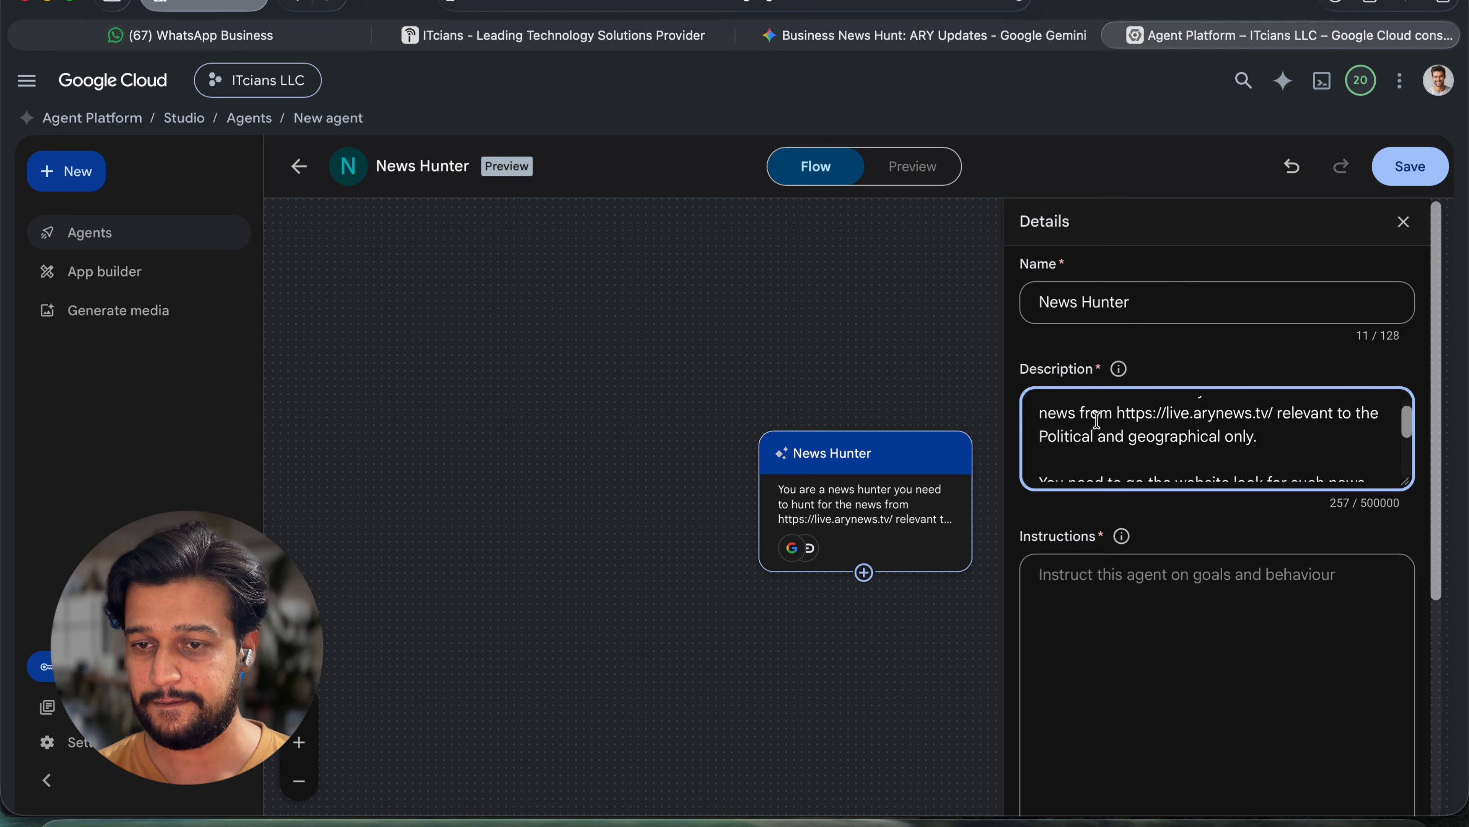
{"action": "left_click", "coordinate": [1079, 414], "text": "shift"}
{"action": "key", "text": "BackSpace"}
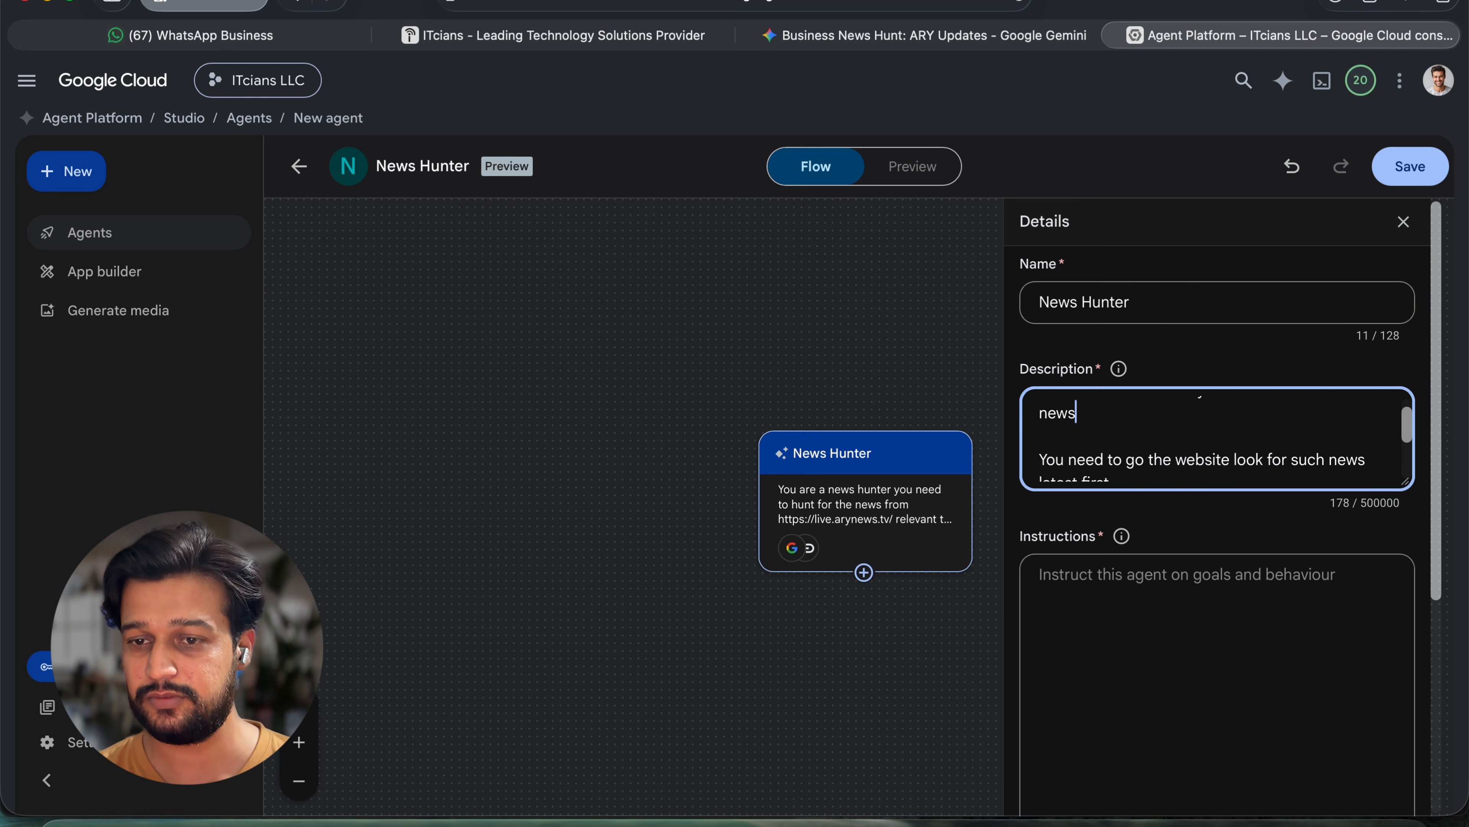
Delete the website lookup and Roman Urdu summary sentences from the description, keeping only the opening phrase
{"action": "scroll", "coordinate": [1136, 430], "scroll_direction": "down", "scroll_amount": 1}
{"action": "scroll", "coordinate": [1195, 452], "scroll_direction": "up", "scroll_amount": 1}
{"action": "scroll", "coordinate": [1195, 452], "scroll_direction": "down", "scroll_amount": 1}
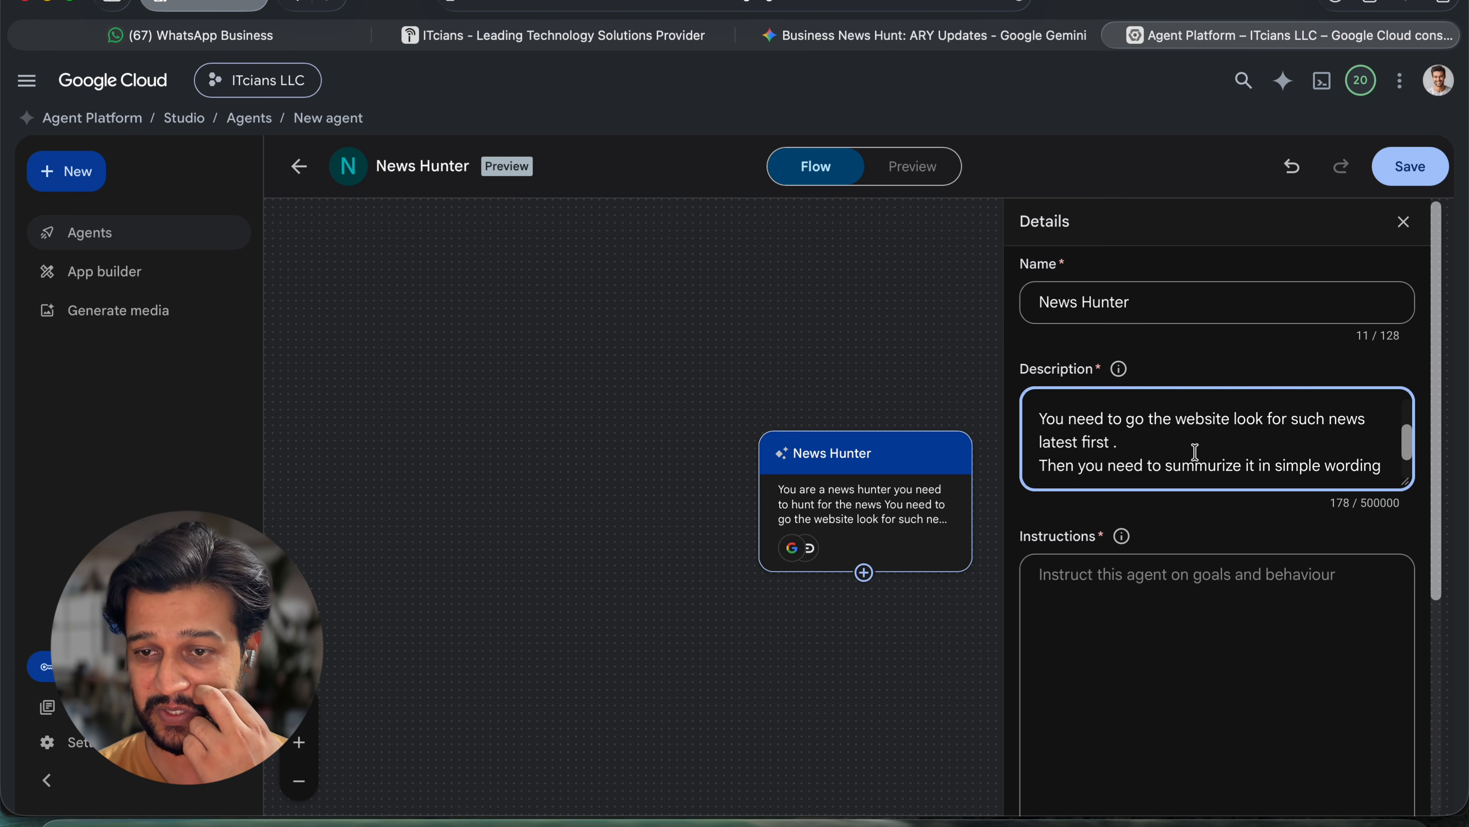
{"action": "scroll", "coordinate": [1195, 452], "scroll_direction": "down", "scroll_amount": 2}
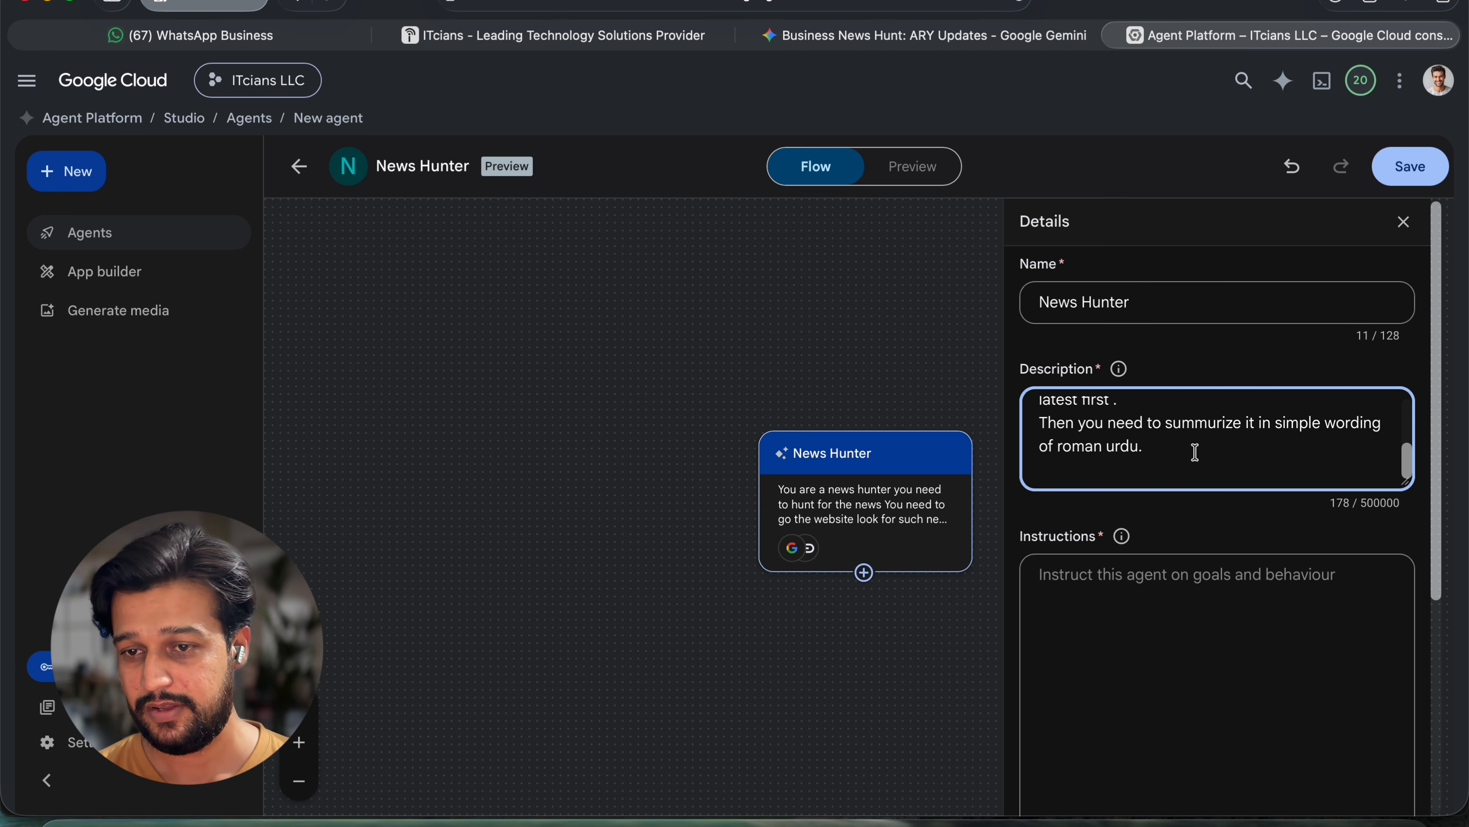
{"action": "triple_click", "coordinate": [1195, 452]}
{"action": "key", "text": "BackSpace"}
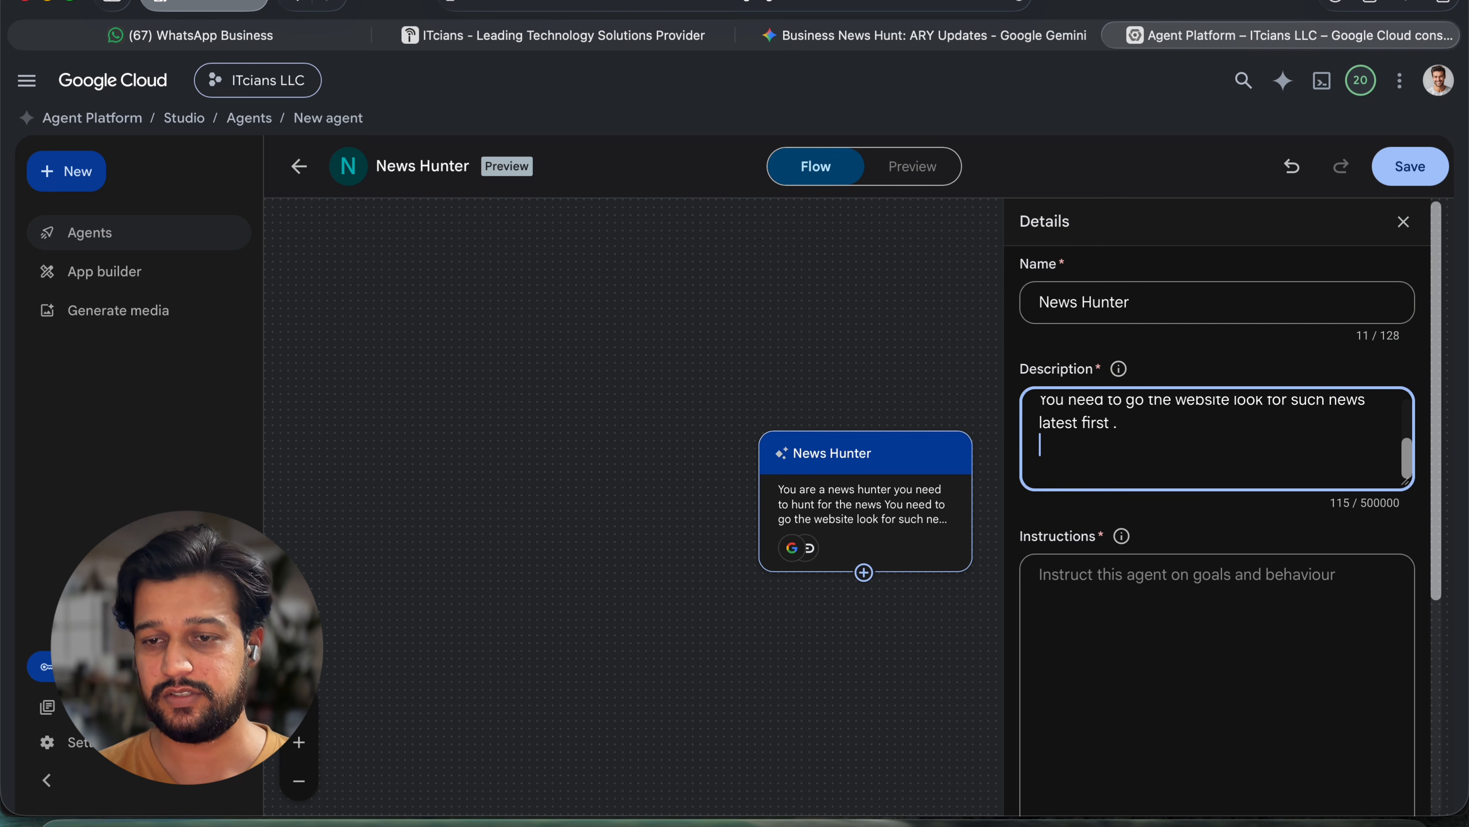
{"action": "key", "text": "BackSpace"}
{"action": "scroll", "coordinate": [1195, 452], "scroll_direction": "up", "scroll_amount": 2}
{"action": "scroll", "coordinate": [1195, 452], "scroll_direction": "down", "scroll_amount": 1}
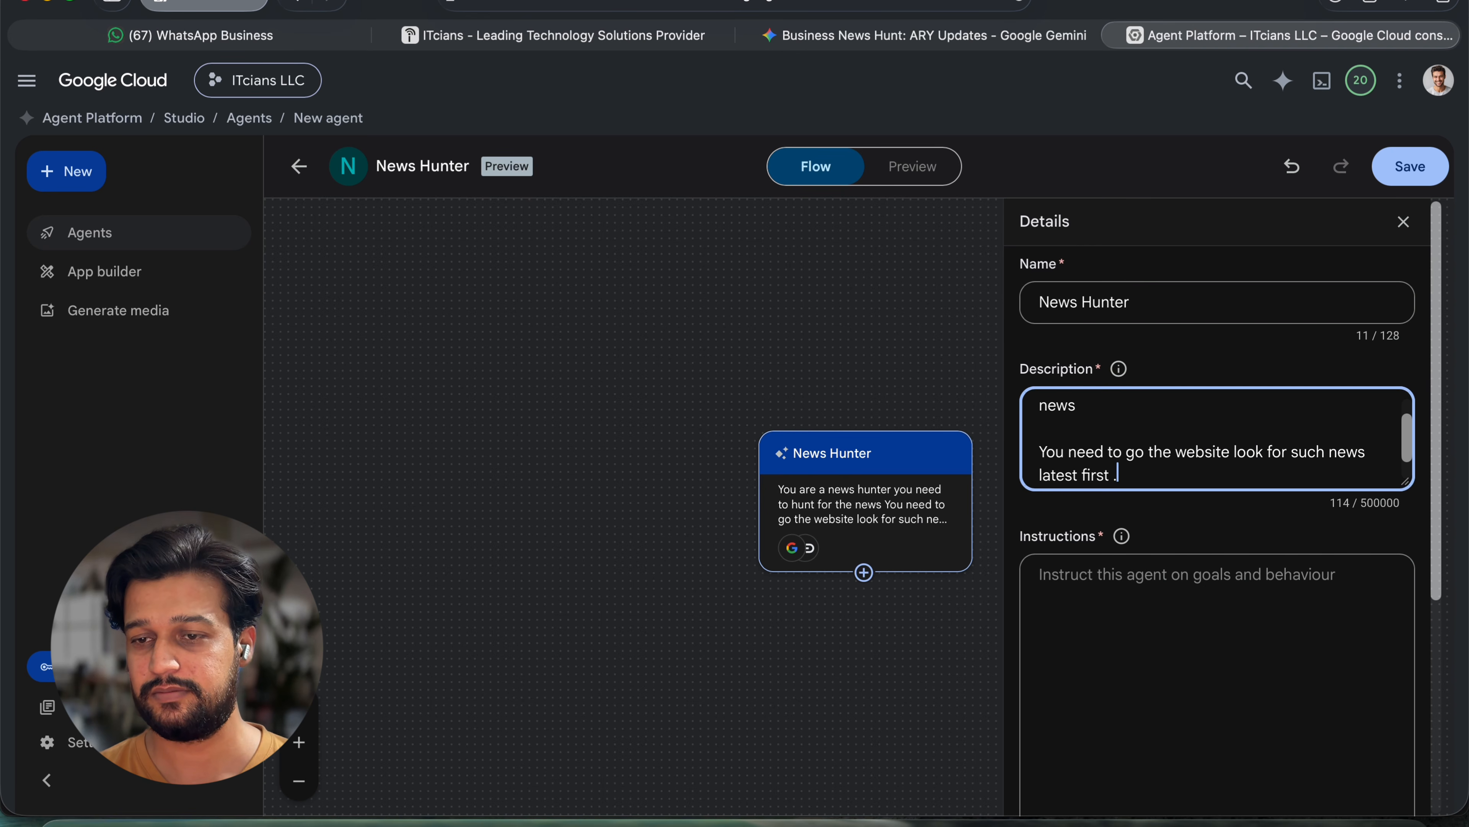
{"action": "triple_click", "coordinate": [1195, 463]}
{"action": "key", "text": "BackSpace"}
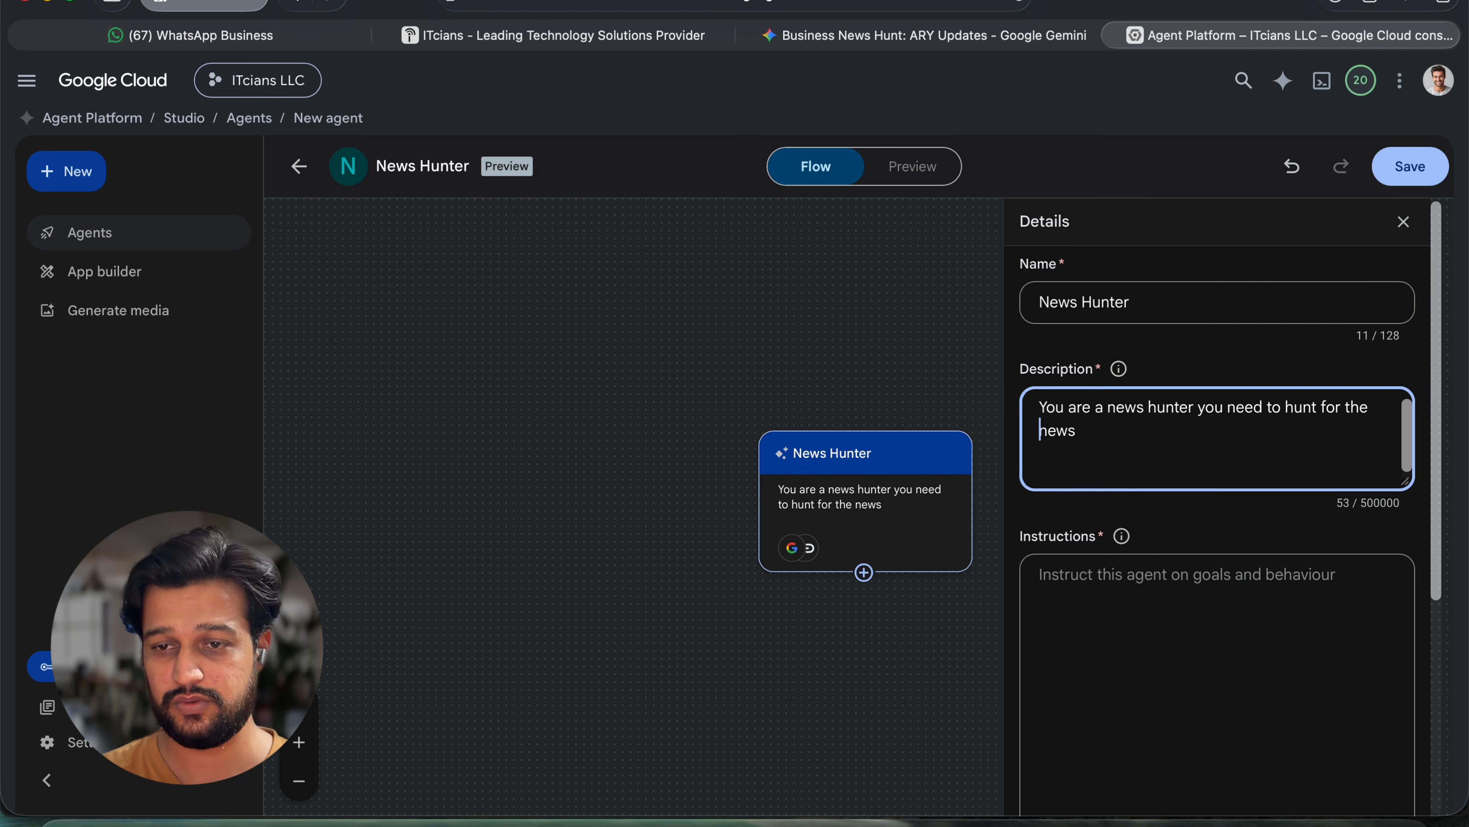
{"action": "key", "text": "BackSpace"}
Complete the description's sentence with "relevant to the topic and language given by the user."
{"action": "type", "text": "relevant"}
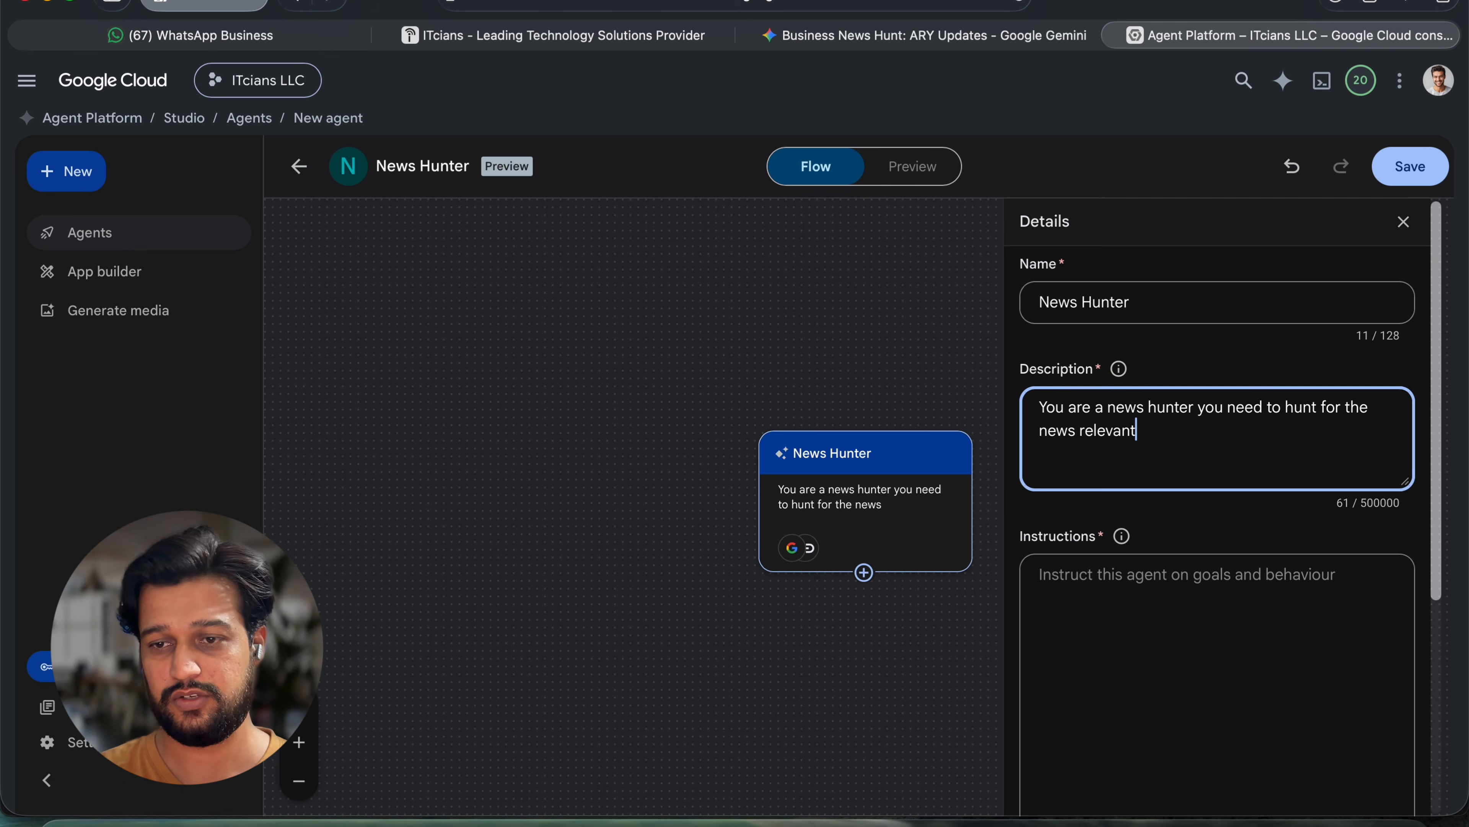
{"action": "type", "text": " to the topic and n"}
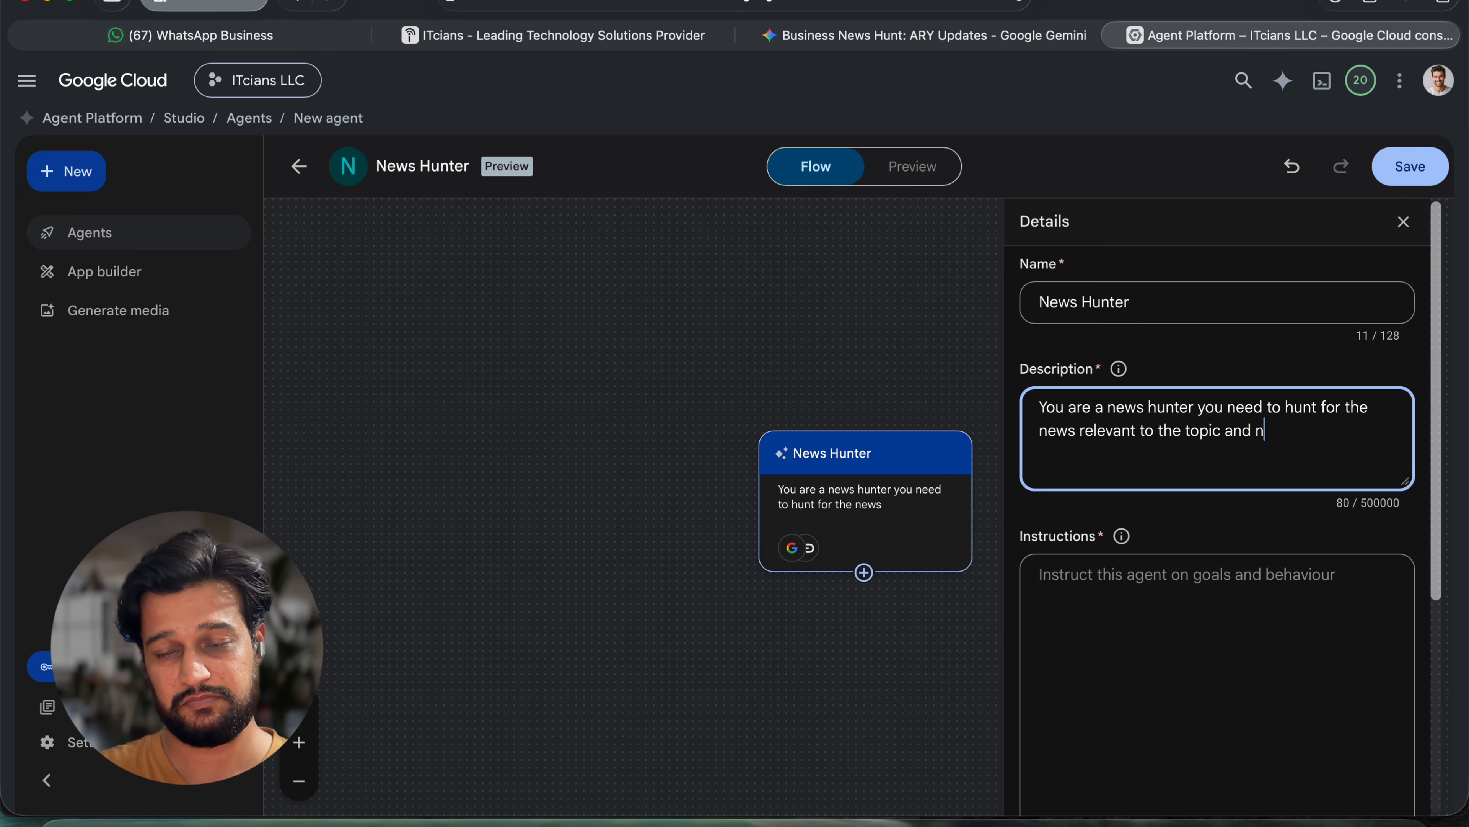
{"action": "type", "text": "language given by the user"}
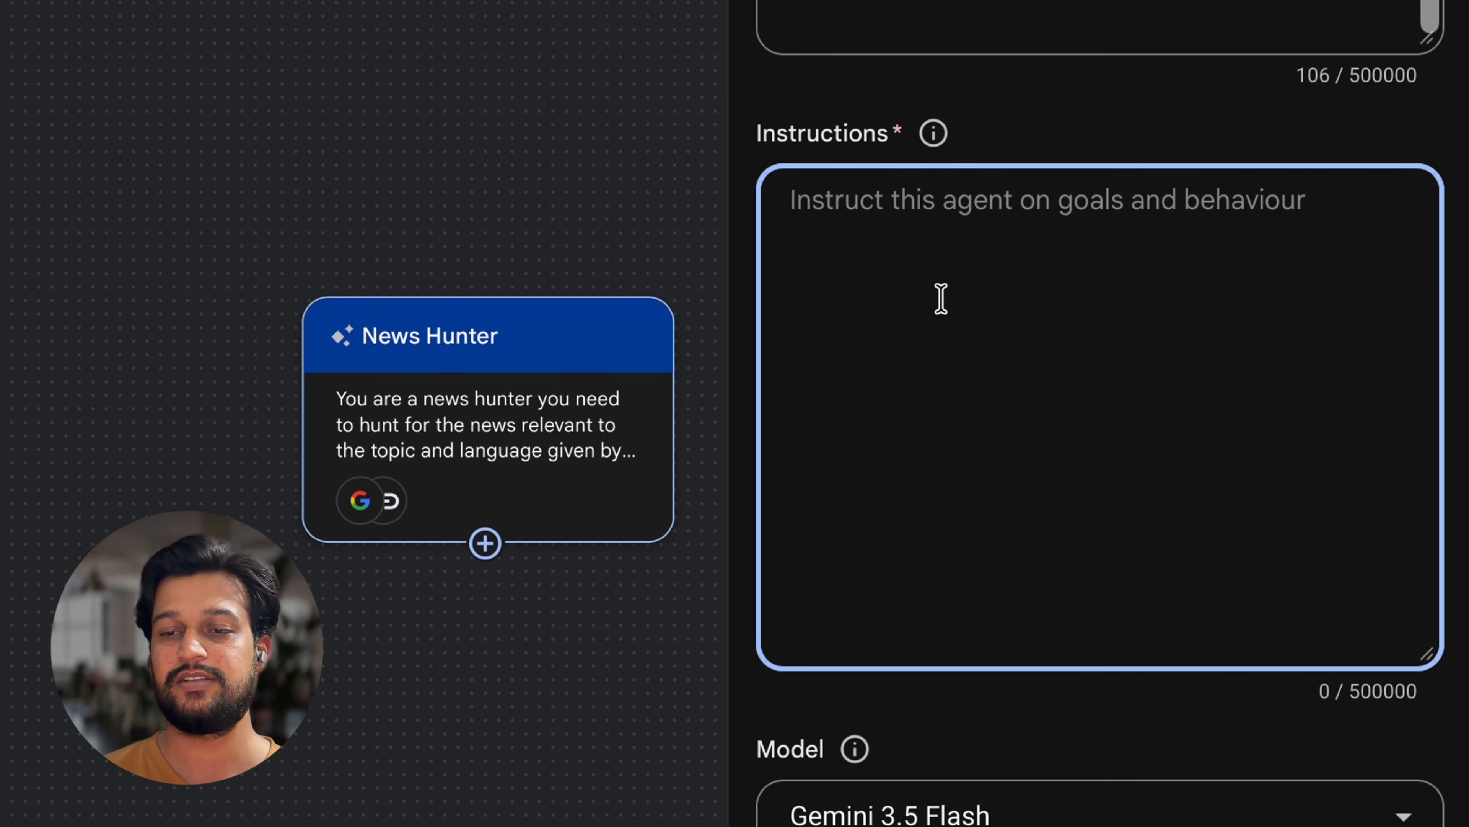
{"action": "type", "text": "from https://live.arynews.tv/ relevant to the Political and geographical only."}
{"action": "key", "text": "ctrl+Home"}
{"action": "key", "text": "ctrl+shift+Right"}
{"action": "type", "text": "Go to this website"}
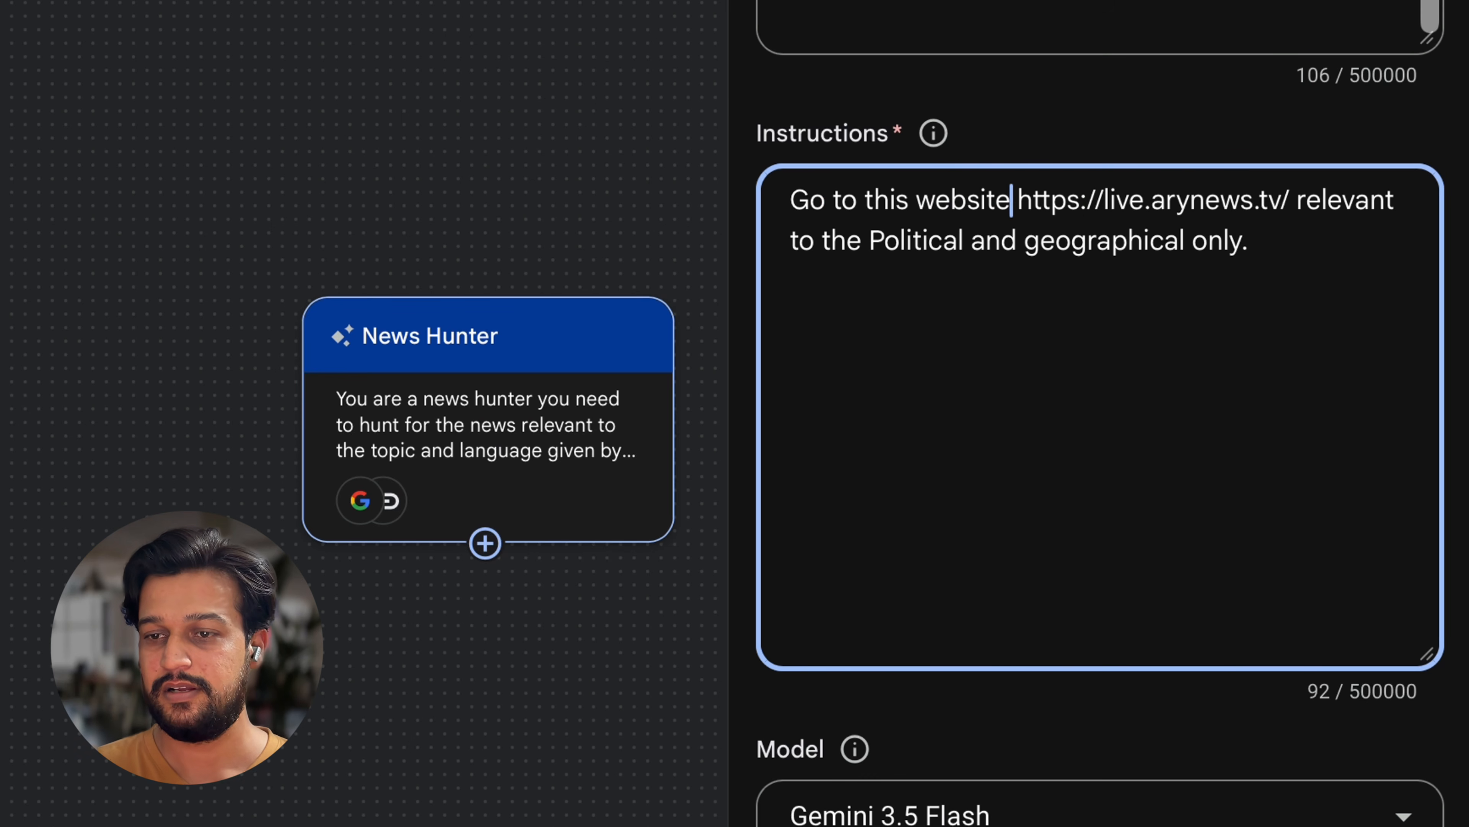
Replace the topic restriction after the instructions' URL with a period and add the line "Then hunt relevant content explained by user"
{"action": "key", "text": "ctrl+Right"}
{"action": "key", "text": "ctrl+Right"}
{"action": "key", "text": "ctrl+Right"}
{"action": "key", "text": "ctrl+Right"}
{"action": "key", "text": "Right"}
{"action": "key", "text": "ctrl+shift+End"}
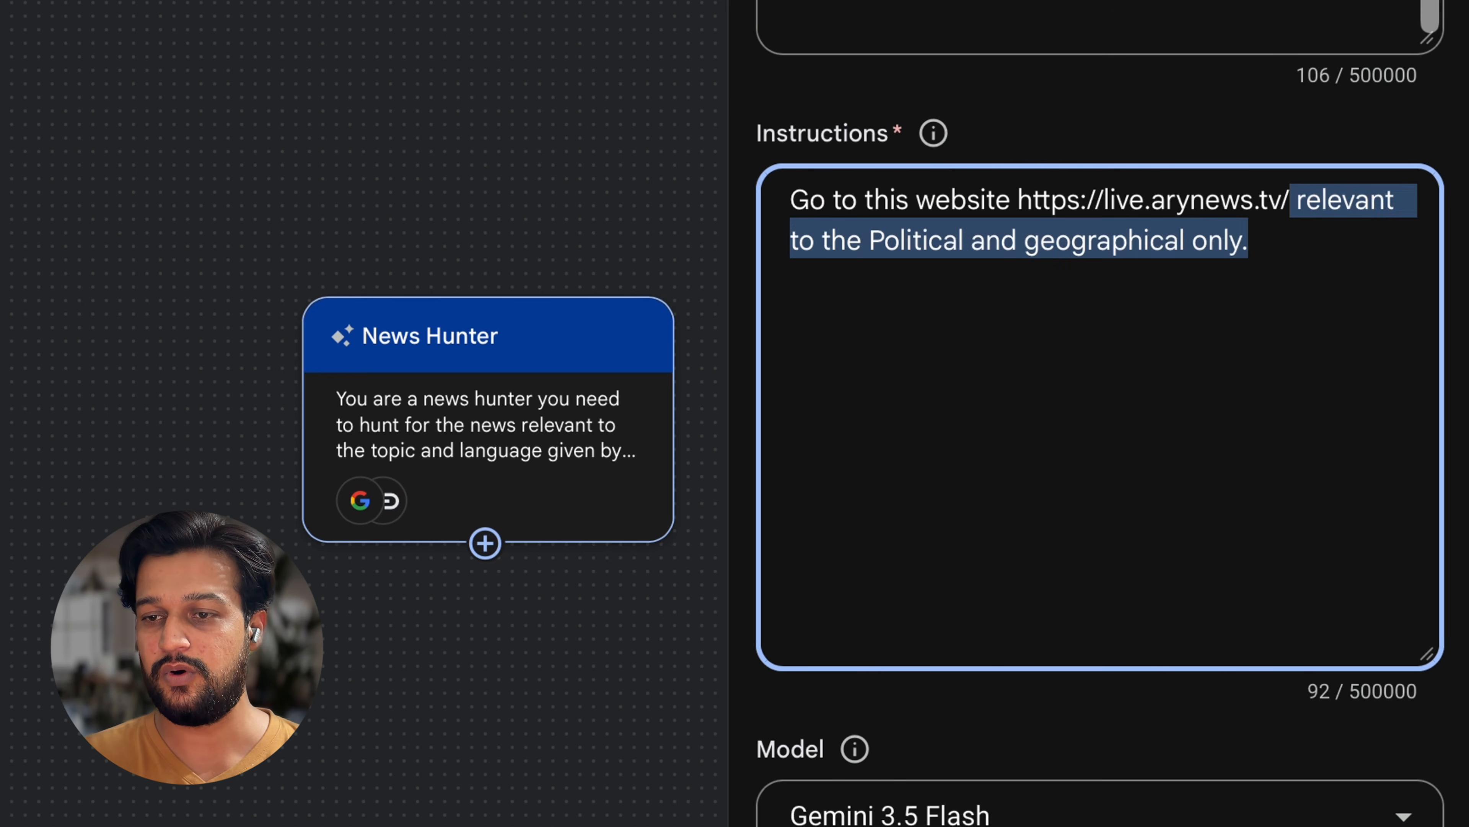
{"action": "key", "text": "BackSpace"}
{"action": "type", "text": "."}
{"action": "key", "text": "Return"}
{"action": "type", "text": "Then hunt relevant content explained by user"}
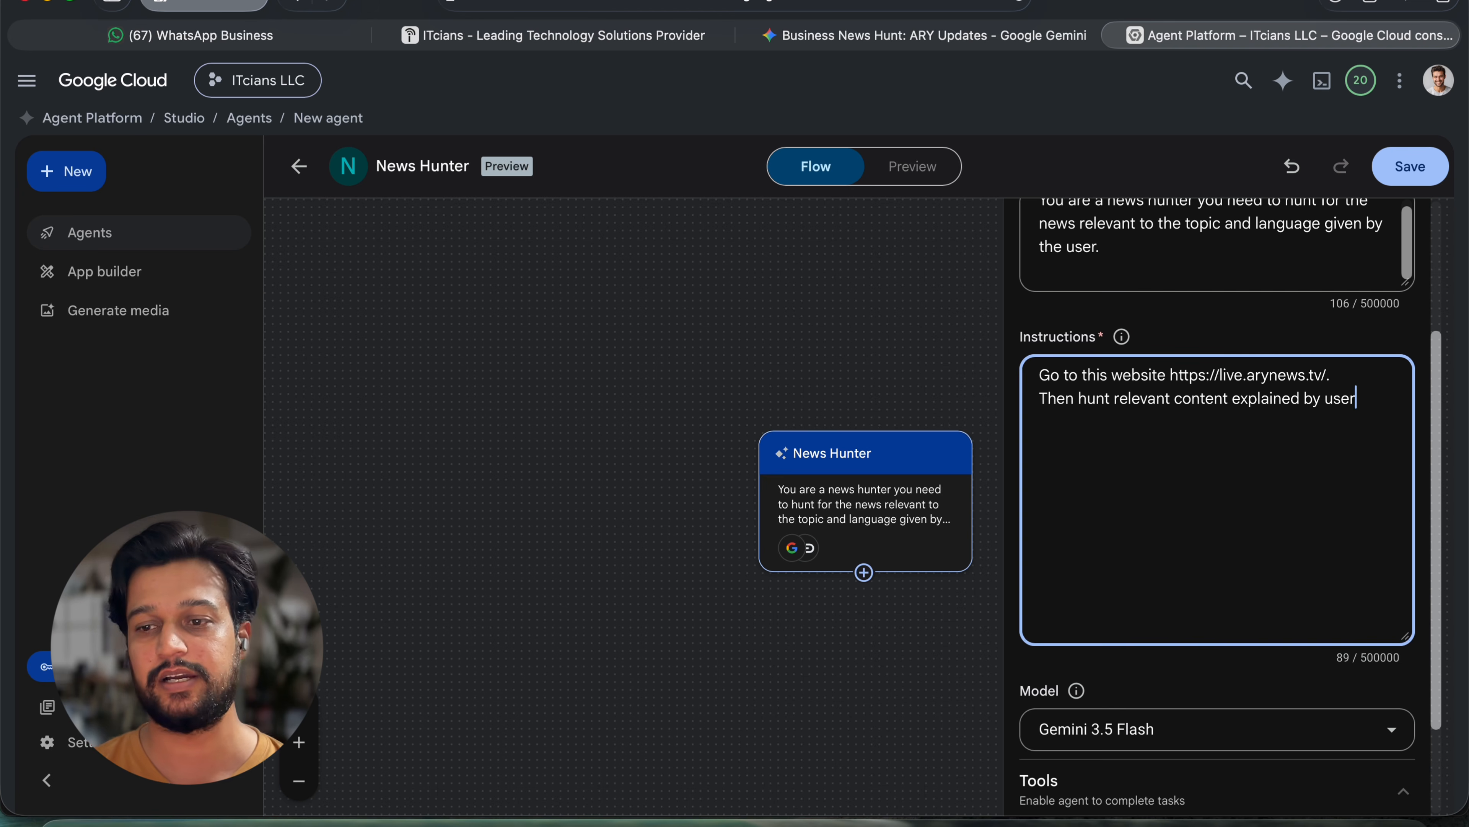
Add the instruction line "Then you need to make a summary of that news article in local language of user."
{"action": "key", "text": "Return"}
{"action": "type", "text": "Then "}
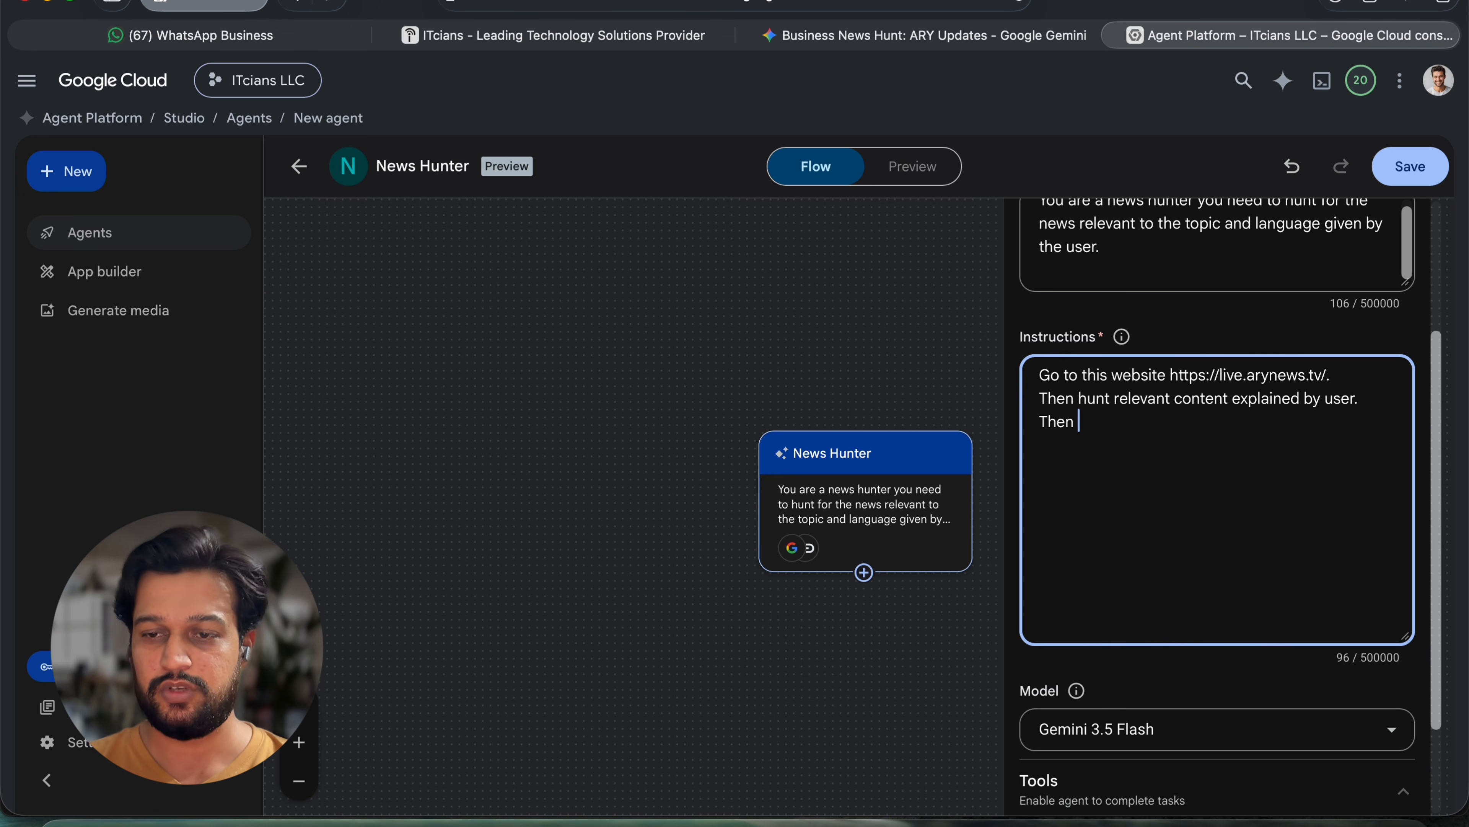
{"action": "type", "text": "you need to make a smar"}
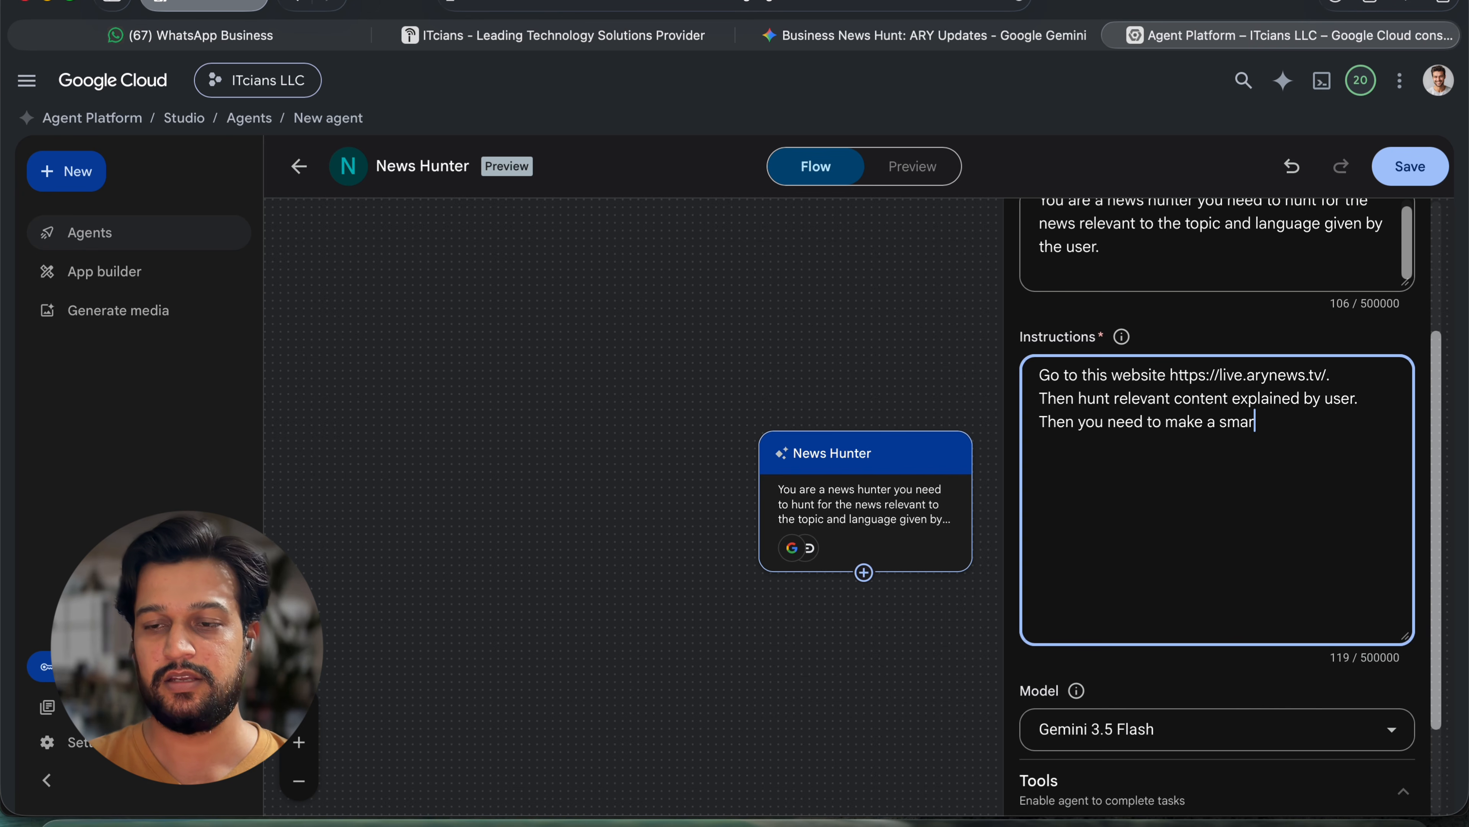
{"action": "key", "text": "BackSpace"}
{"action": "key", "text": "BackSpace"}
{"action": "key", "text": "BackSpace"}
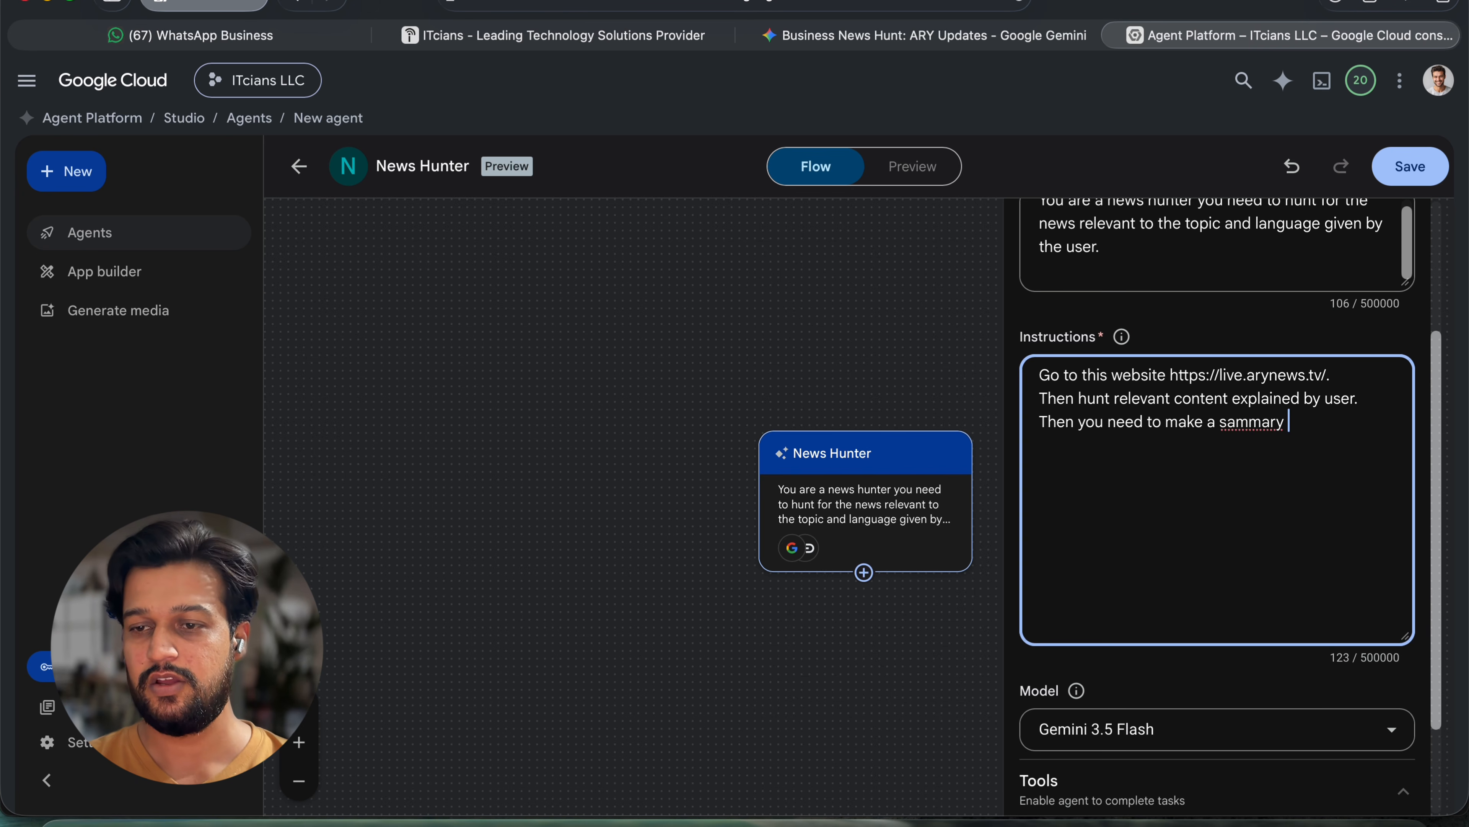
{"action": "type", "text": "of that n"}
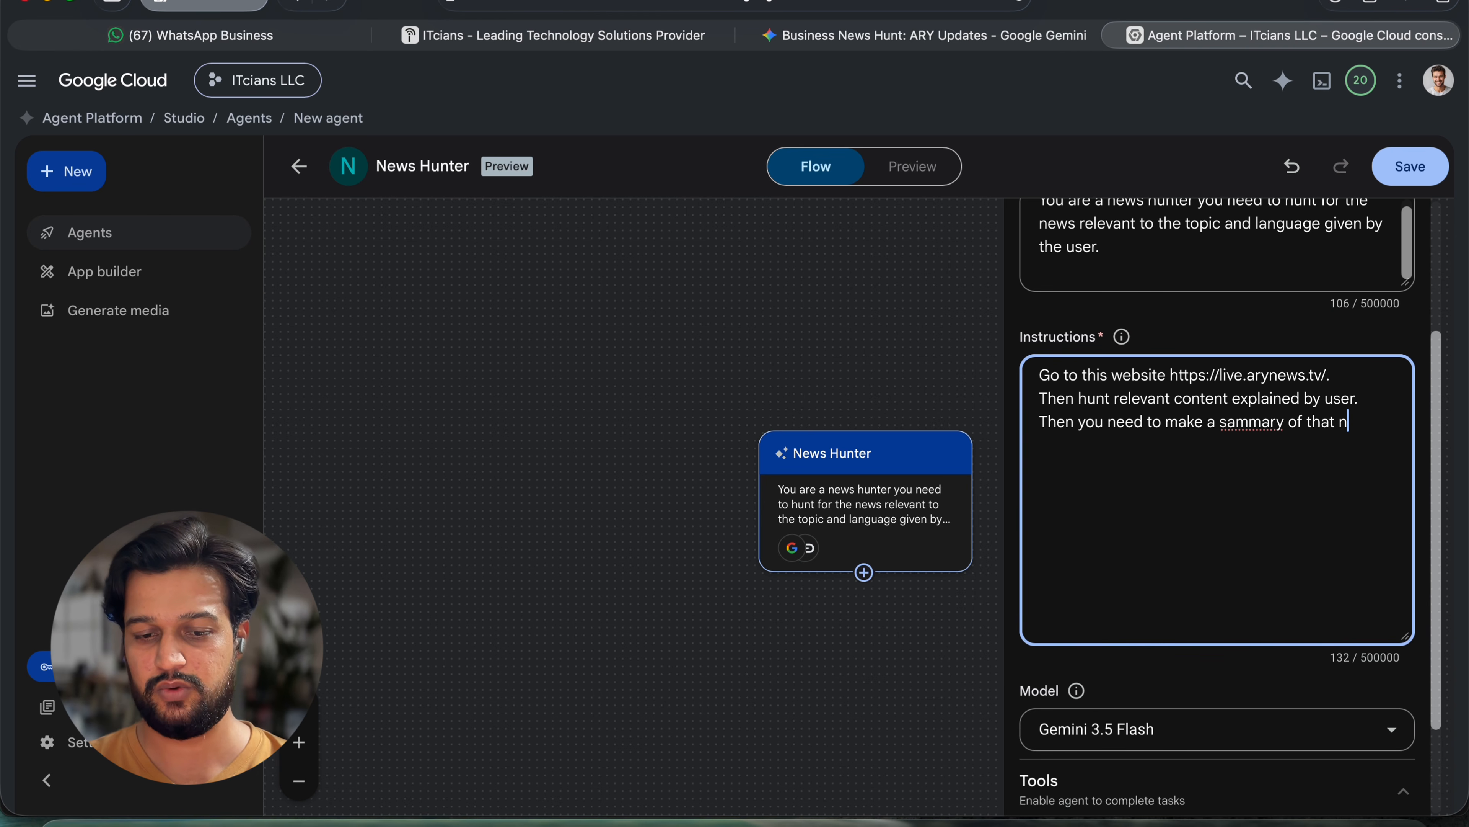
{"action": "type", "text": "ews article"}
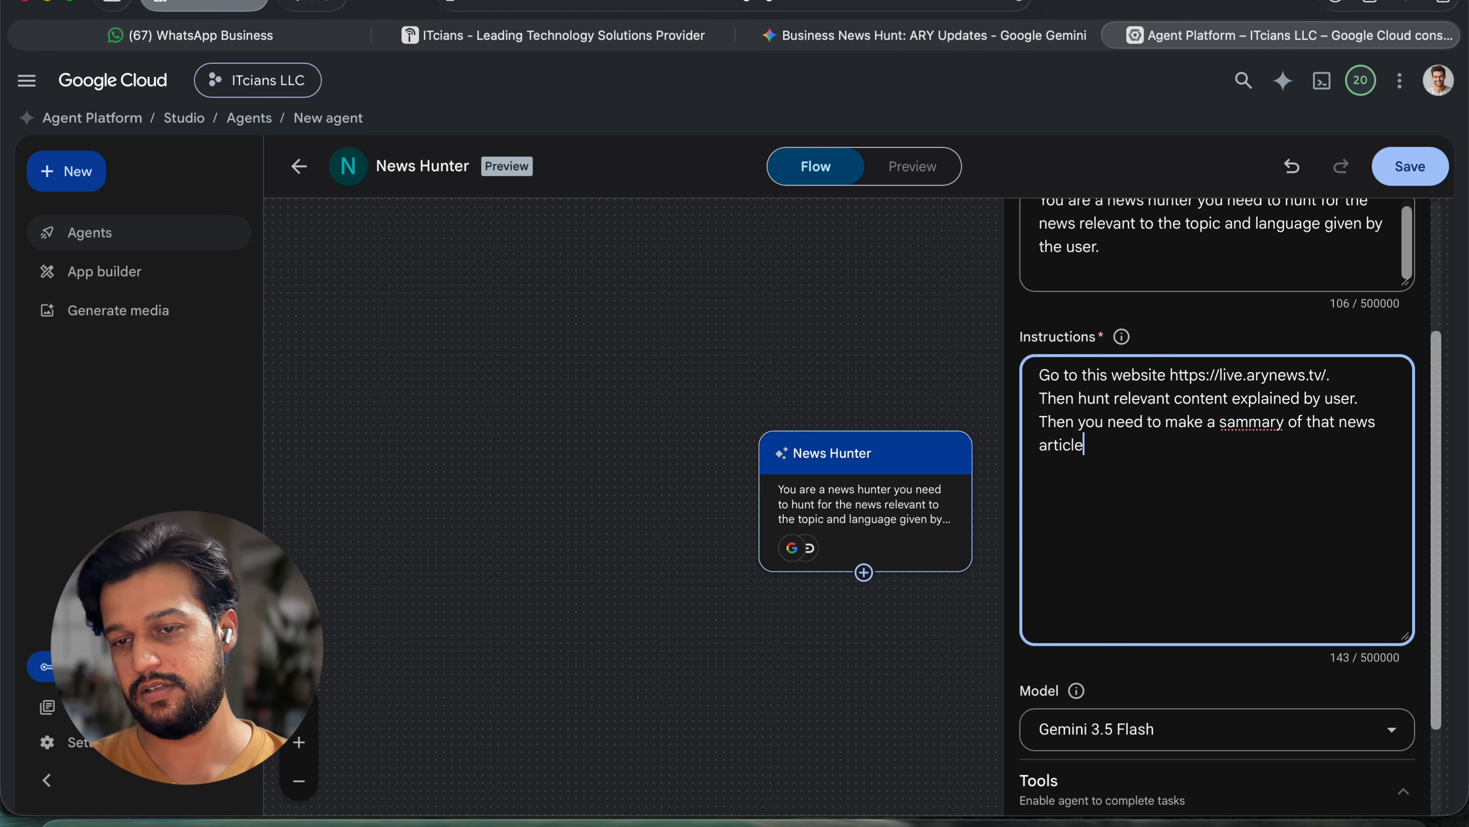
{"action": "left_click", "coordinate": [1259, 446]}
{"action": "left_click", "coordinate": [1212, 443]}
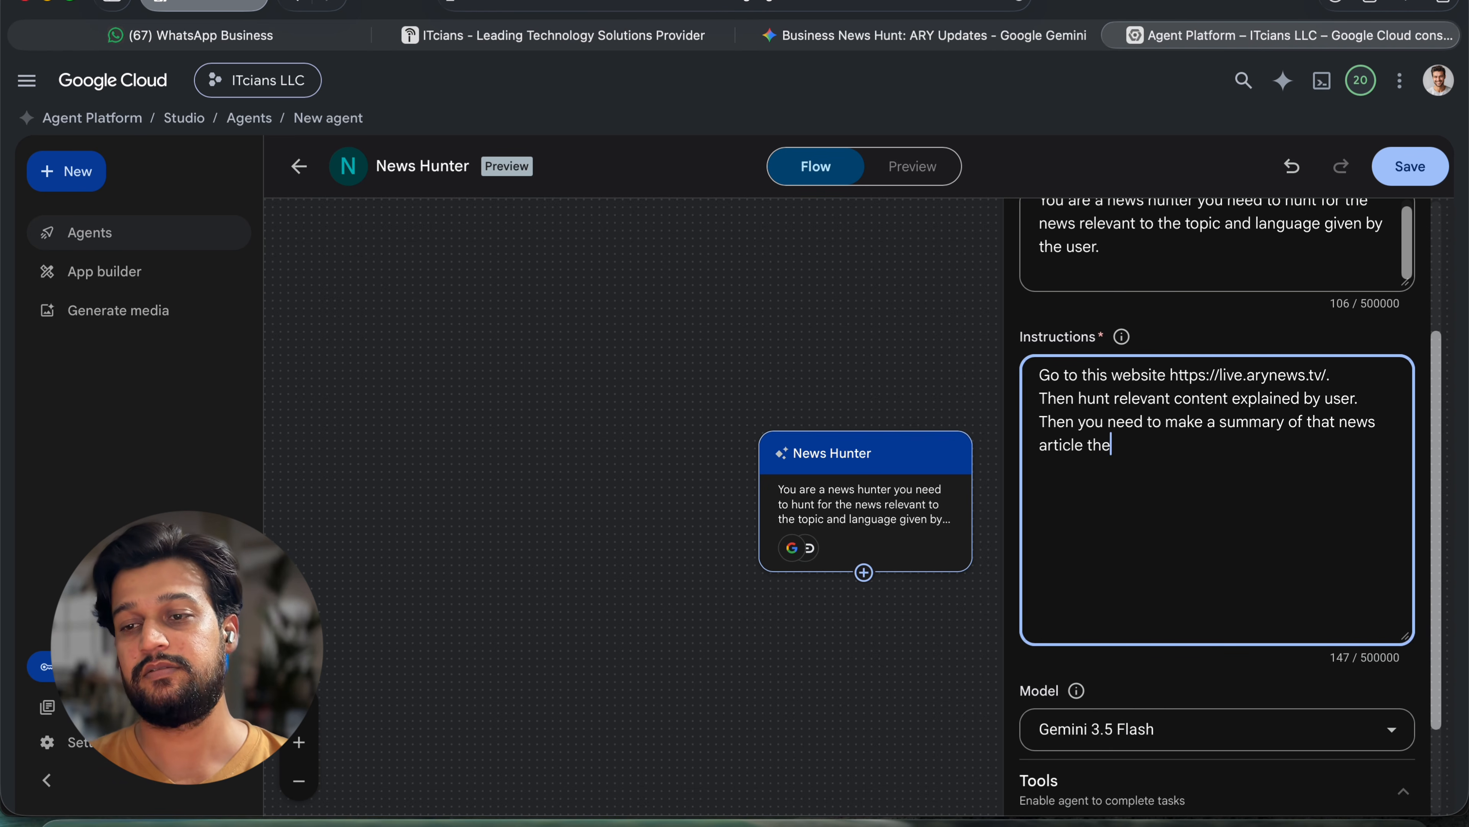
{"action": "type", "text": "in local langua"}
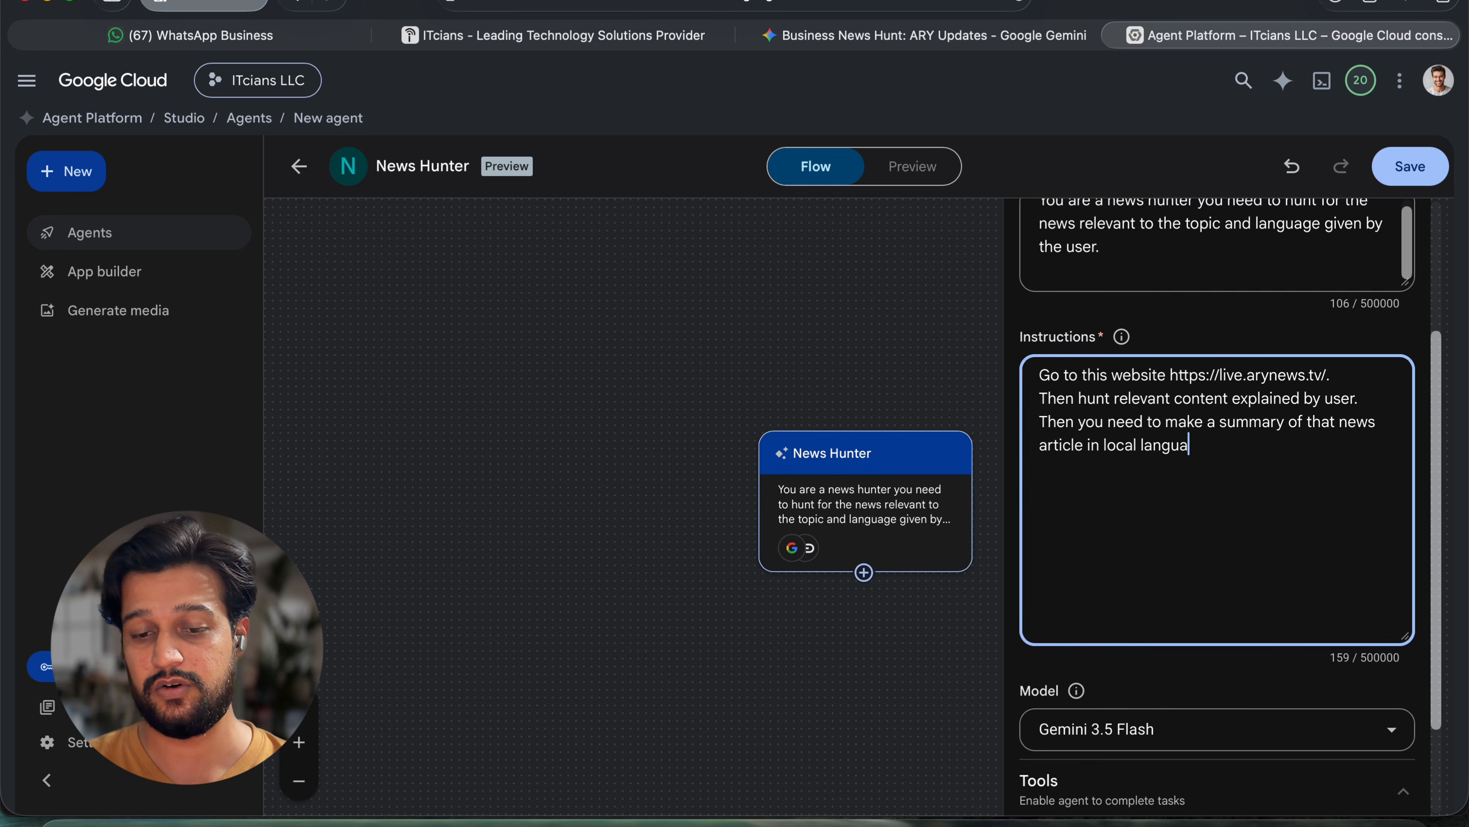
{"action": "type", "text": "ge of user."}
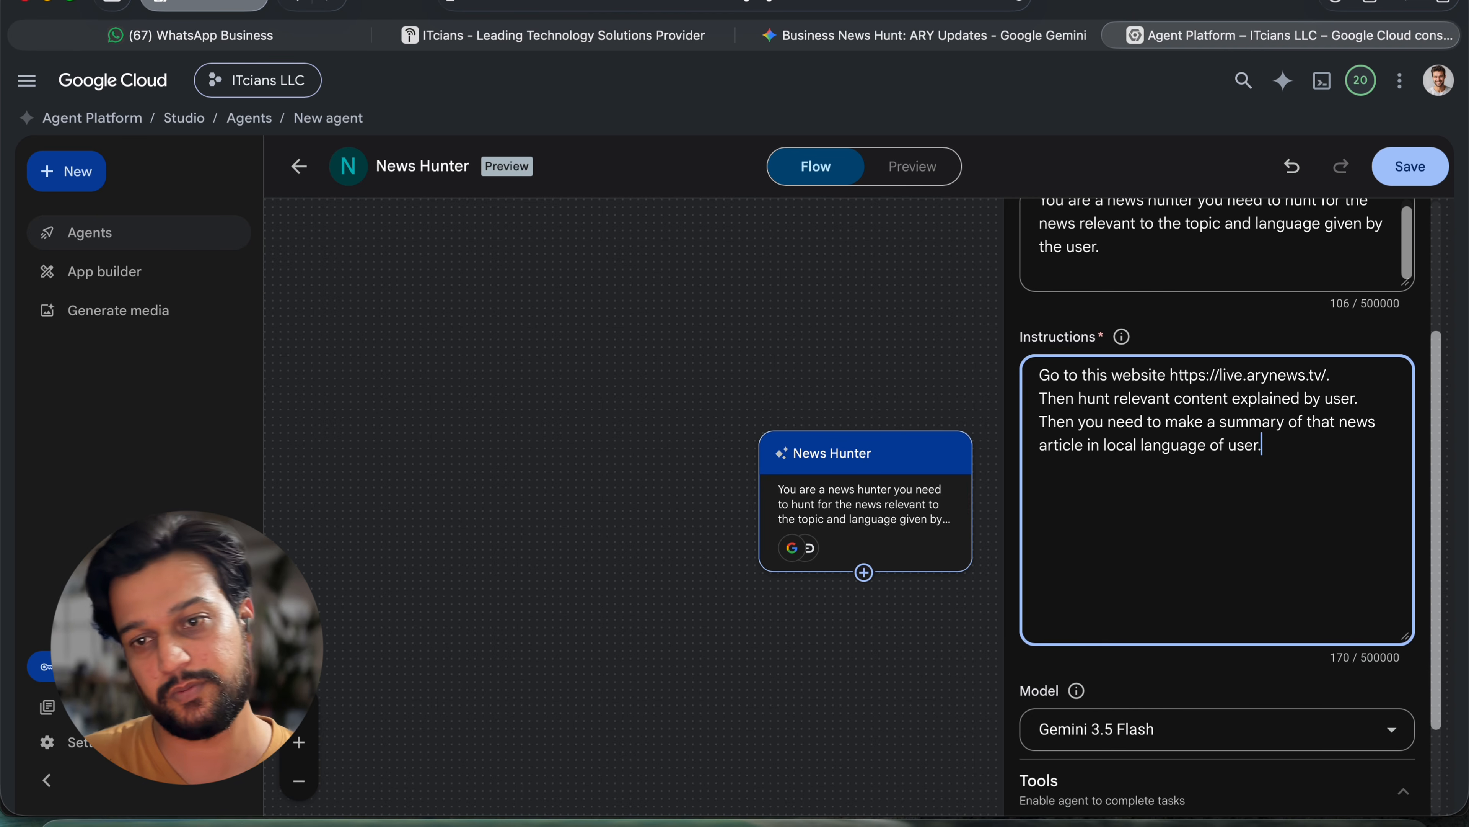
Set the agent's model to Gemini 2.5 Pro and remove the Google Search tool
{"action": "scroll", "coordinate": [1266, 484], "scroll_direction": "down", "scroll_amount": 3}
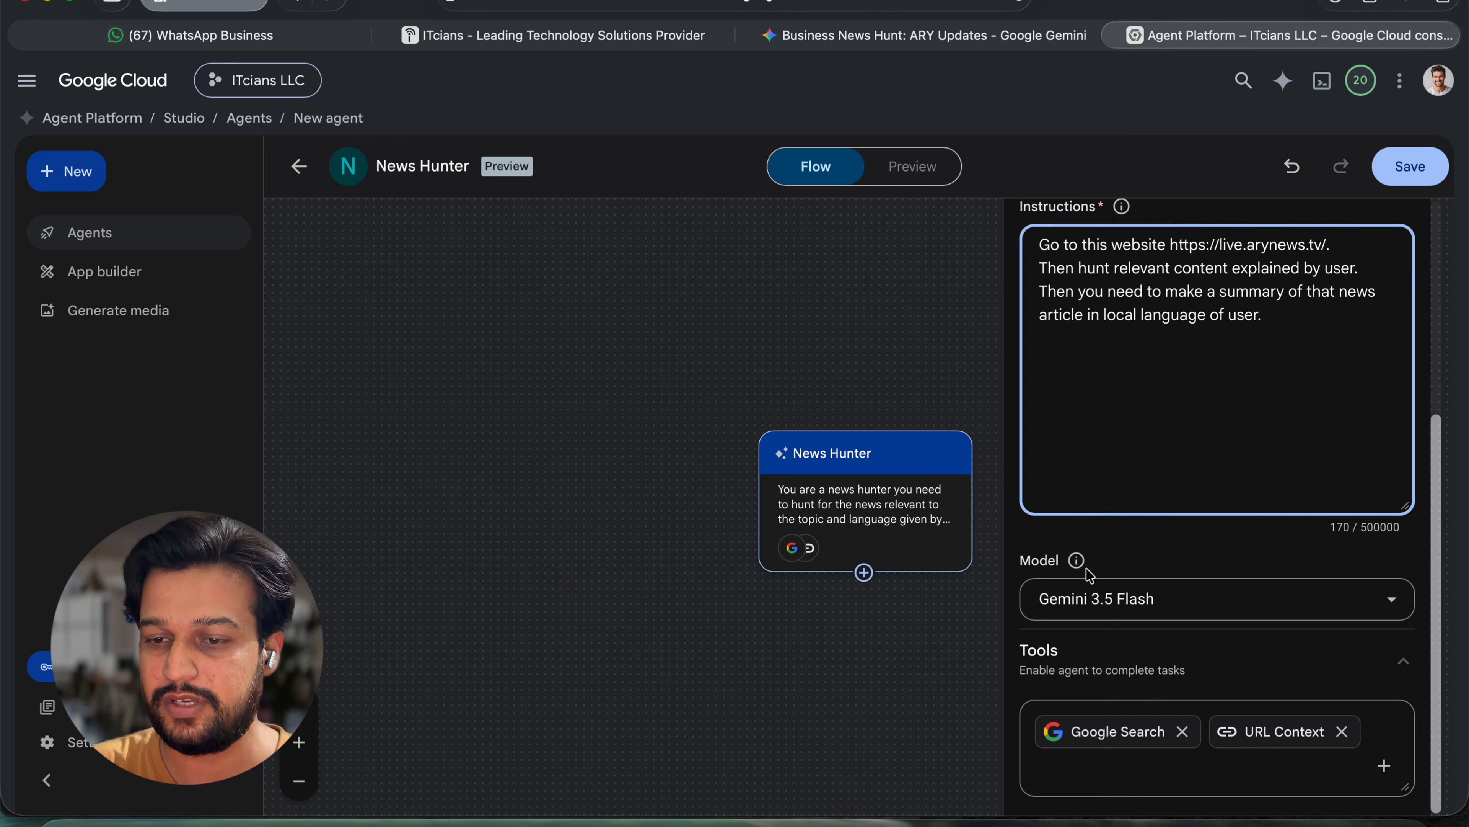
{"action": "mouse_move", "coordinate": [1080, 563]}
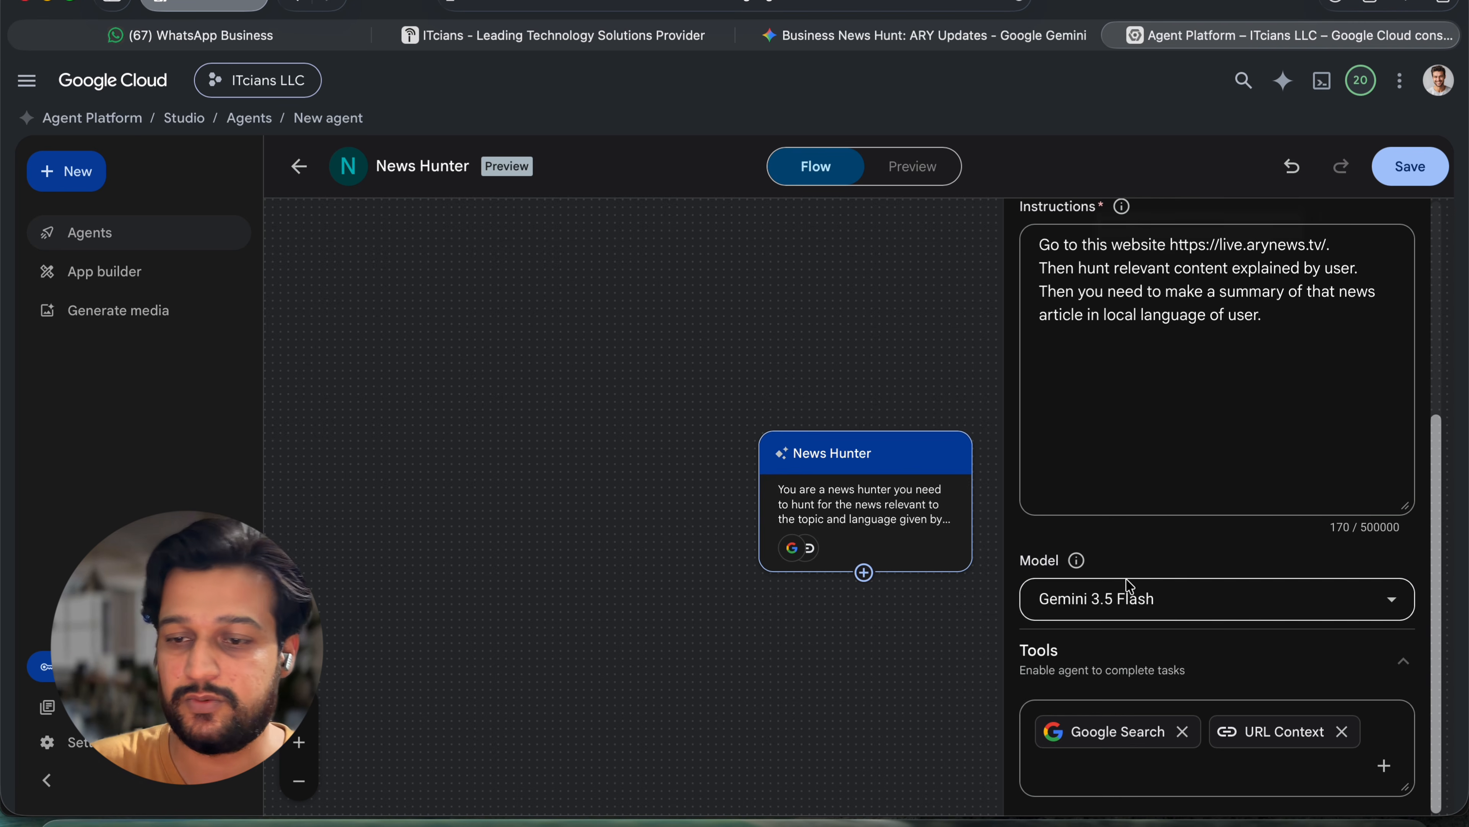
{"action": "left_click", "coordinate": [1200, 609]}
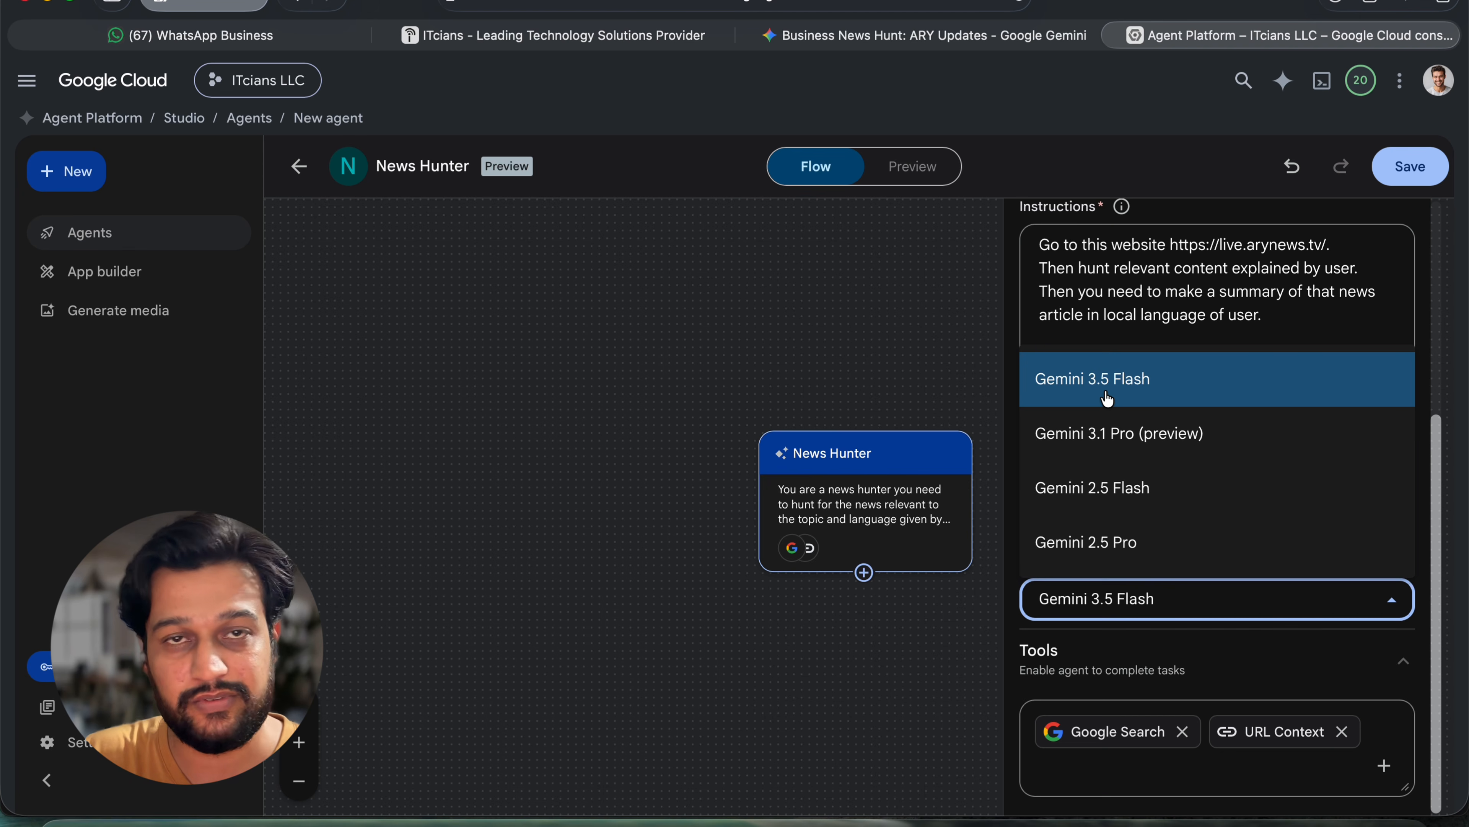
{"action": "left_click", "coordinate": [1125, 543]}
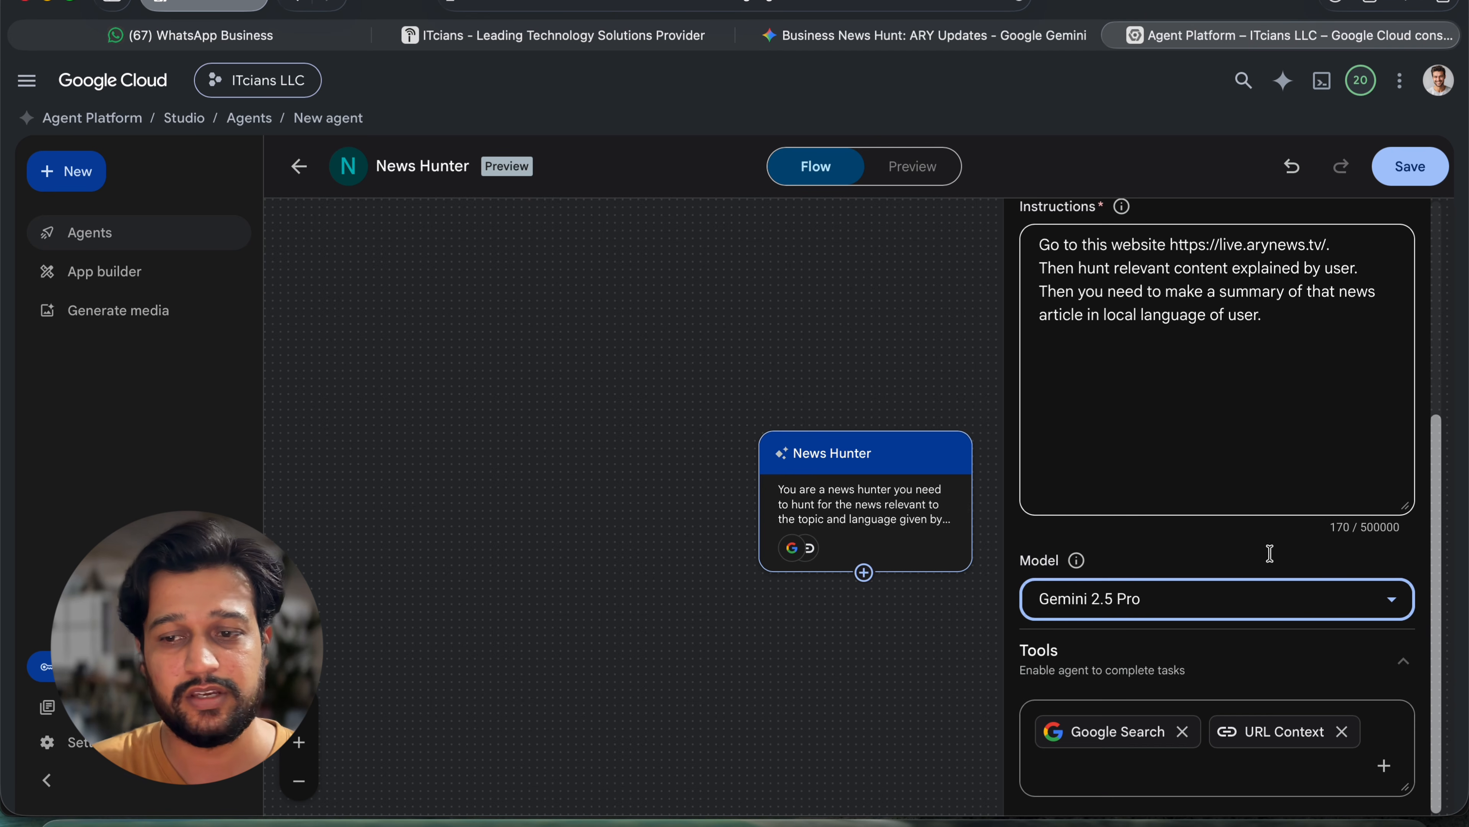
{"action": "left_click", "coordinate": [1182, 732]}
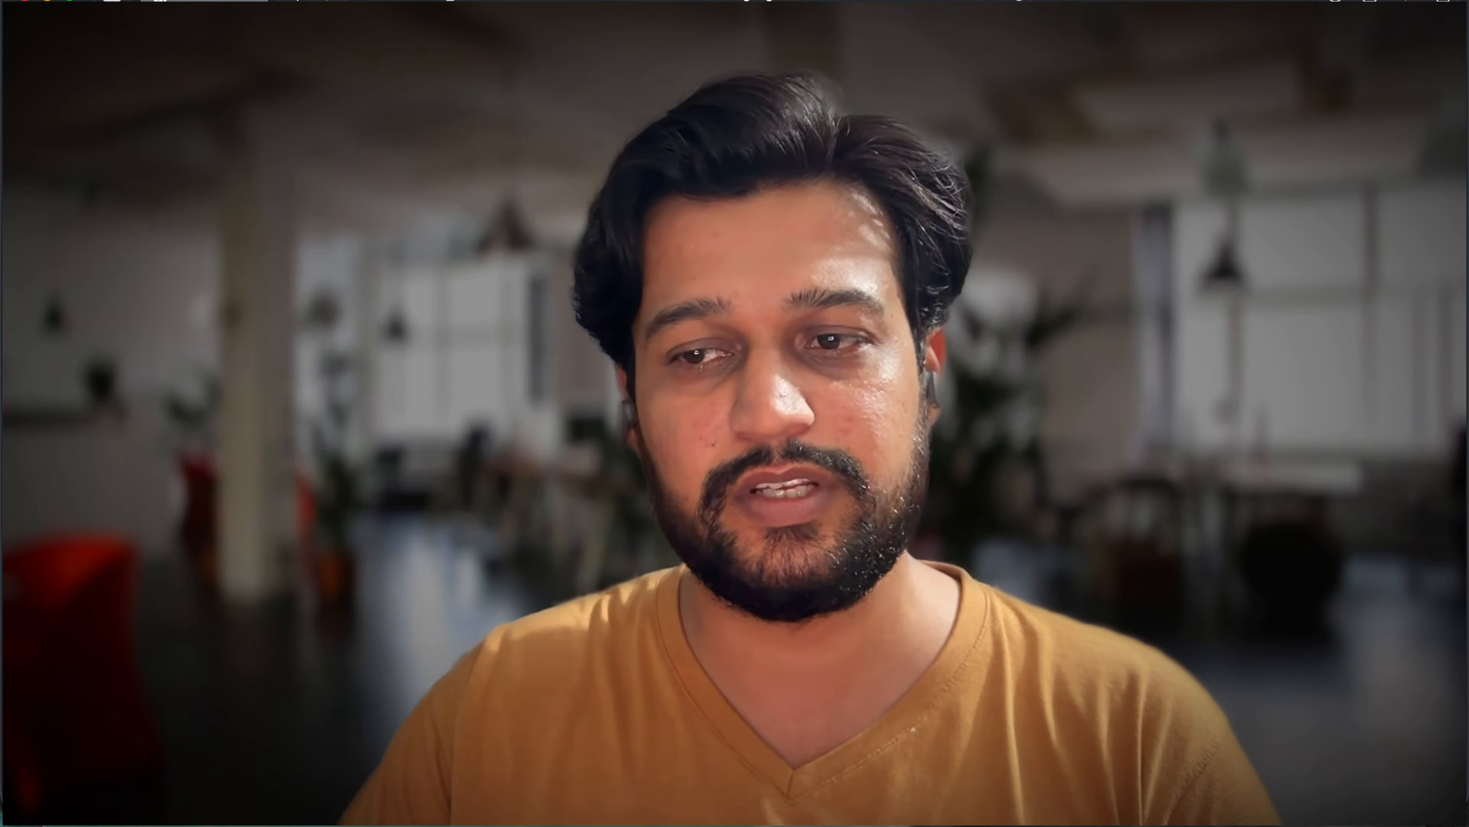